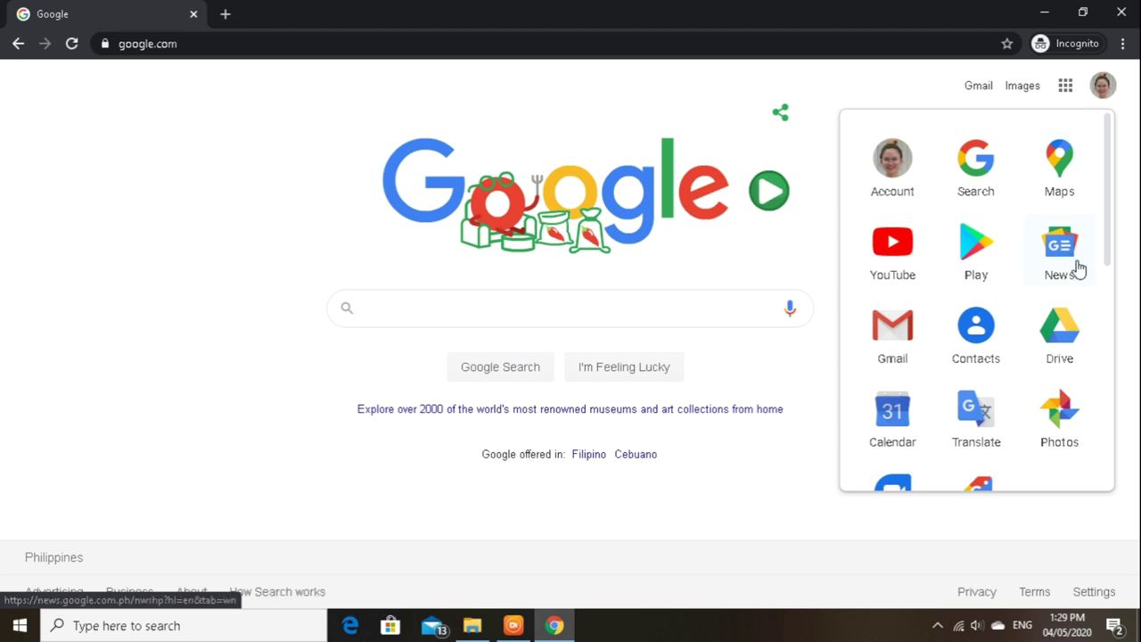
Open Google Drive and create a new Google Form from the Assessment template.
{"action": "left_click", "coordinate": [1060, 348]}
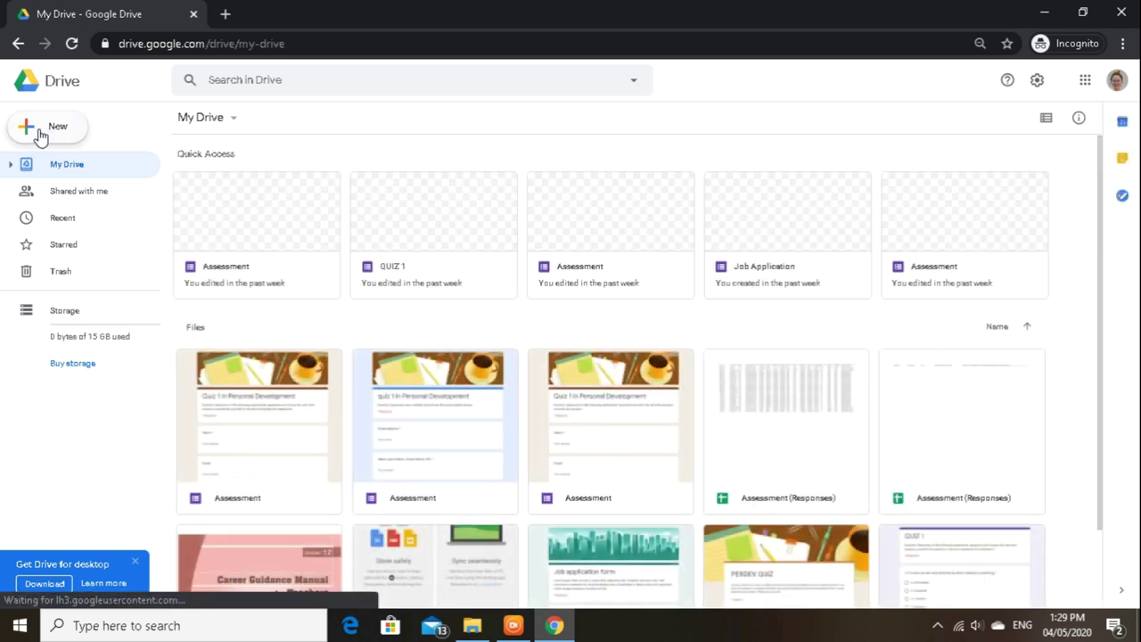
{"action": "left_click", "coordinate": [39, 133]}
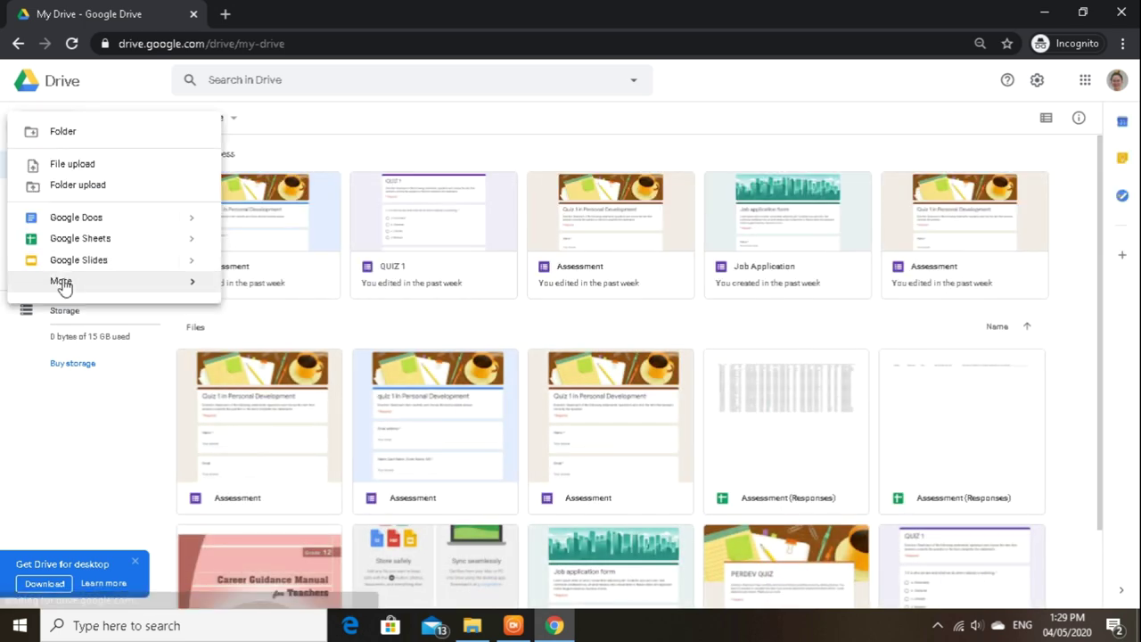
{"action": "mouse_move", "coordinate": [62, 285]}
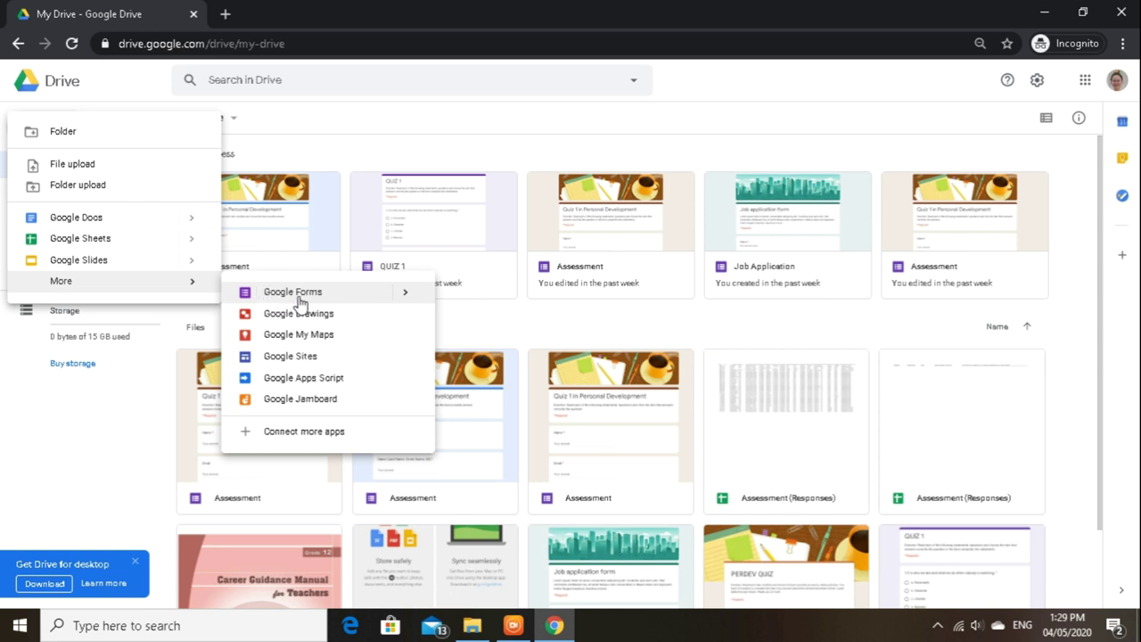
{"action": "mouse_move", "coordinate": [426, 294]}
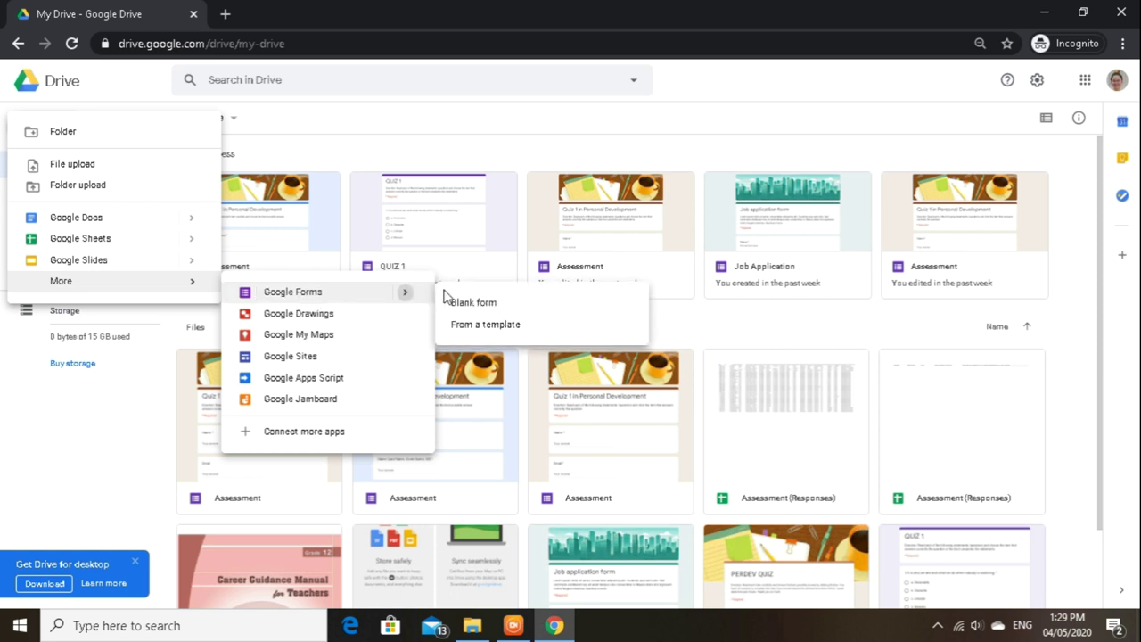
{"action": "left_click", "coordinate": [472, 339]}
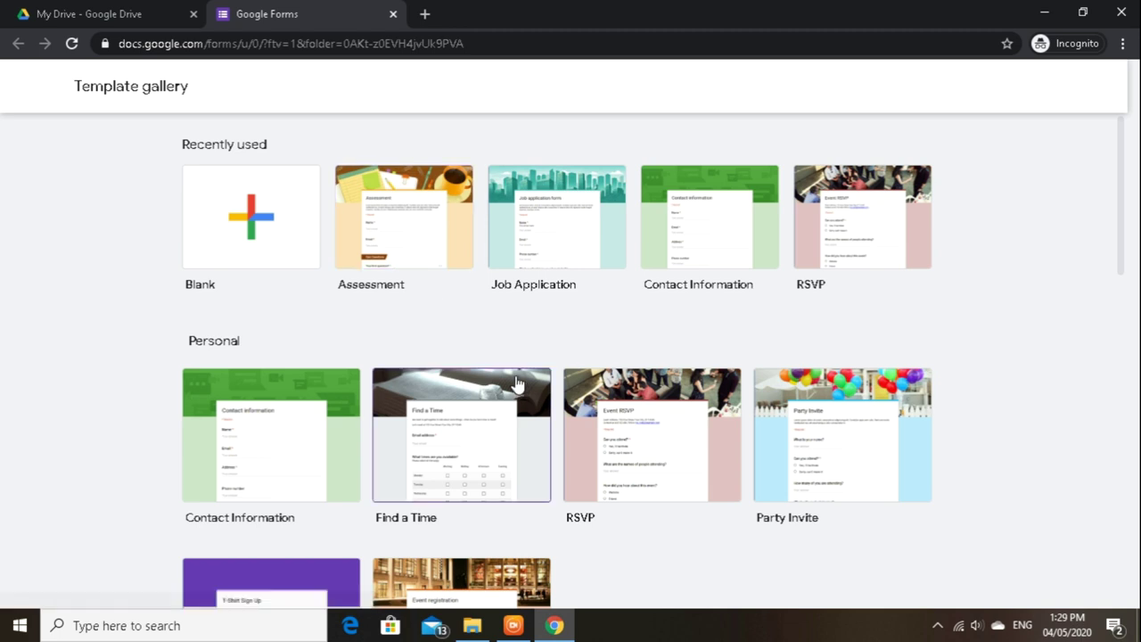
{"action": "left_click", "coordinate": [408, 242]}
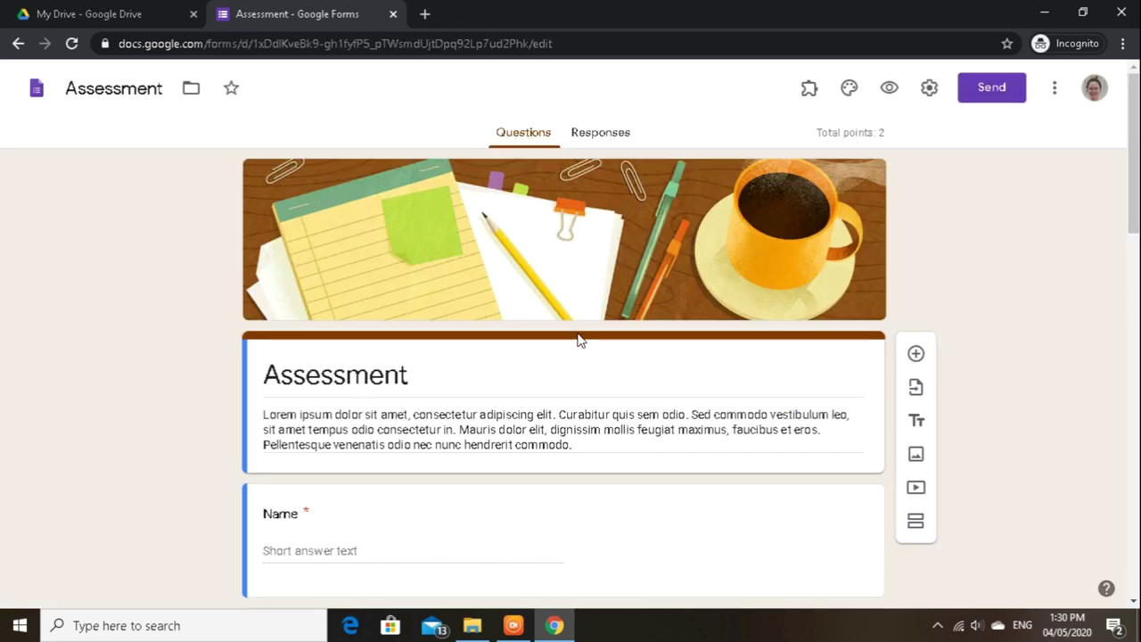
Title the form "Quiz 1 in Personal Development" and replace its placeholder description with "Direction:".
{"action": "double_click", "coordinate": [394, 380]}
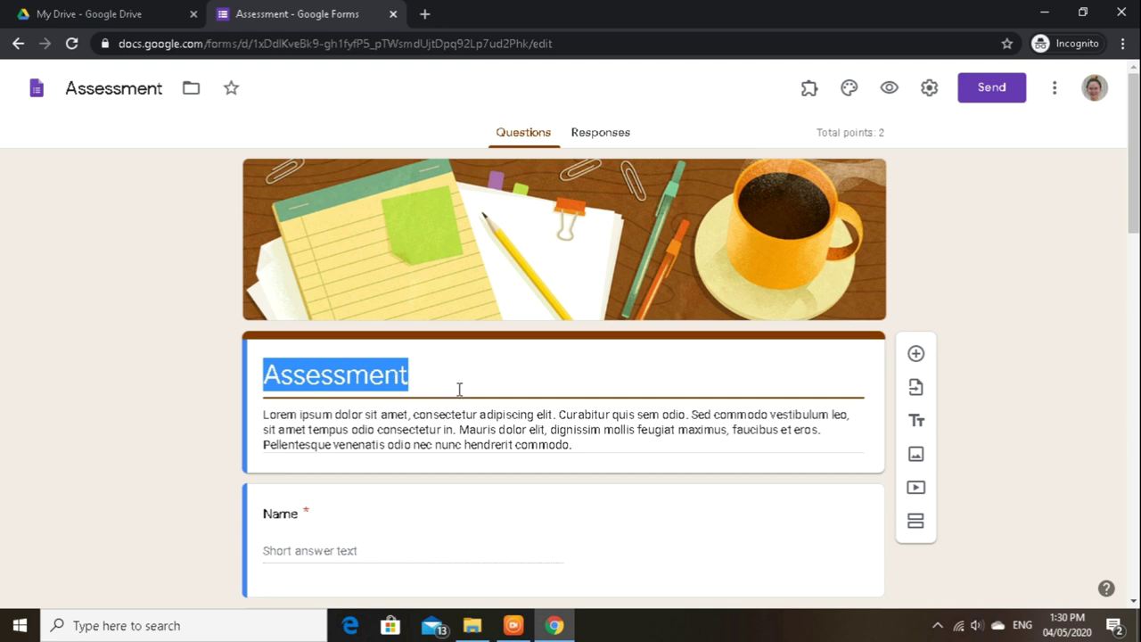
{"action": "type", "text": "Q"}
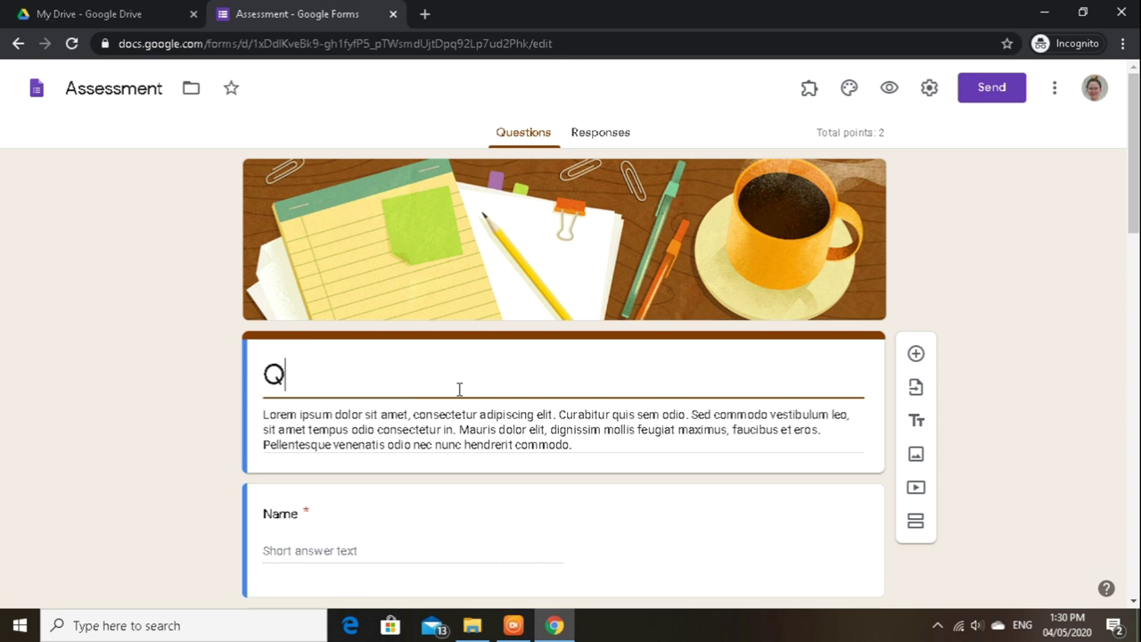
{"action": "type", "text": "uiz 1"}
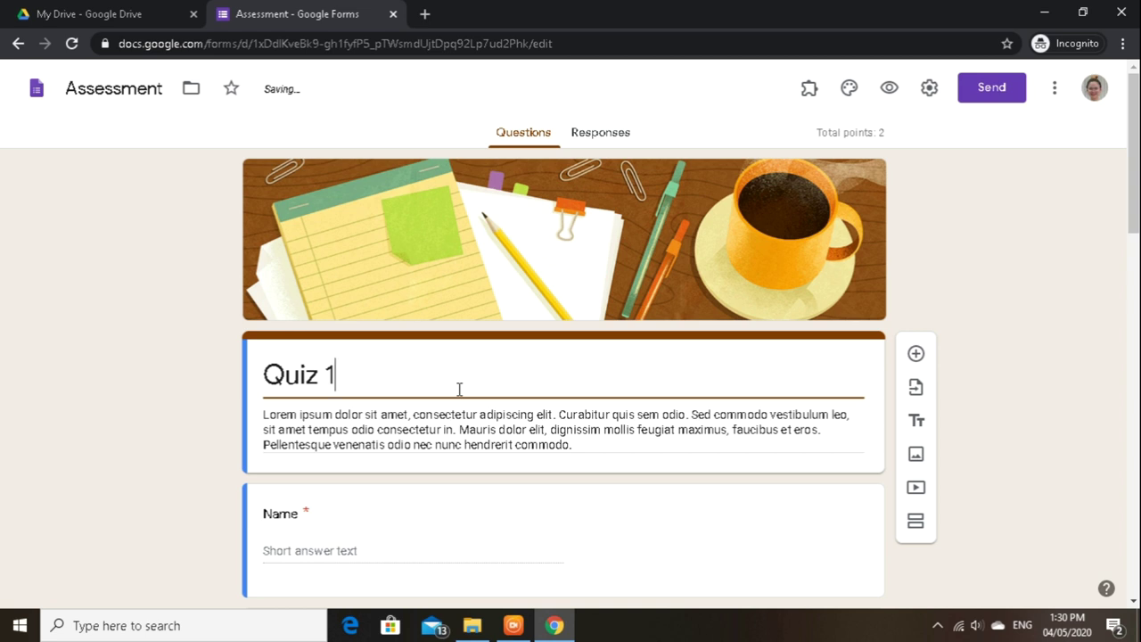
{"action": "type", "text": " i"}
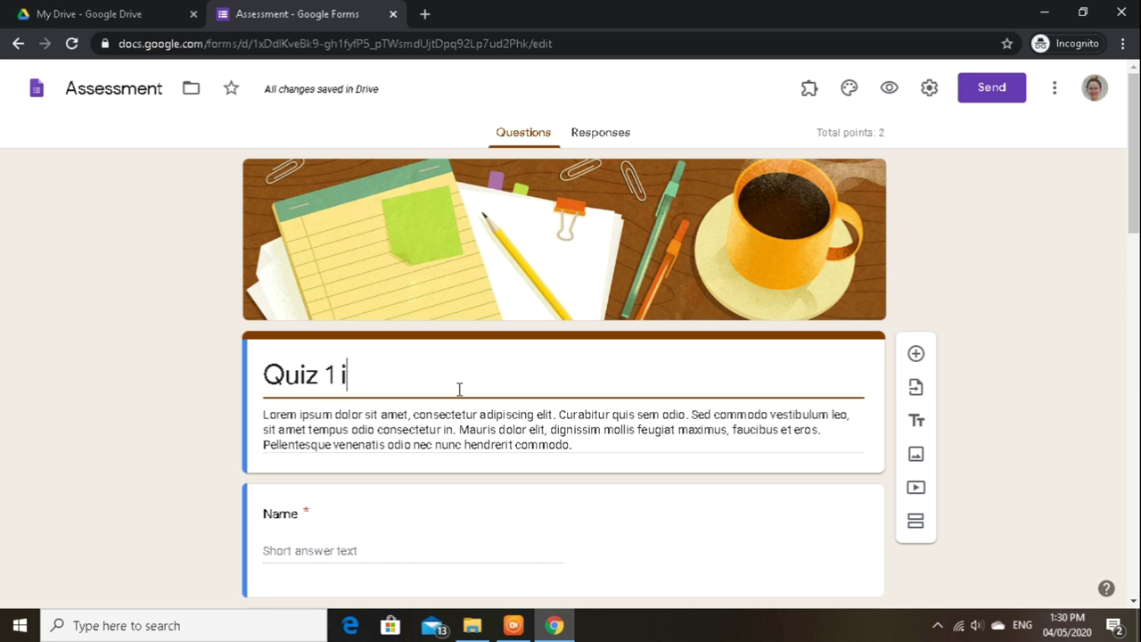
{"action": "type", "text": "n Personal Deve"}
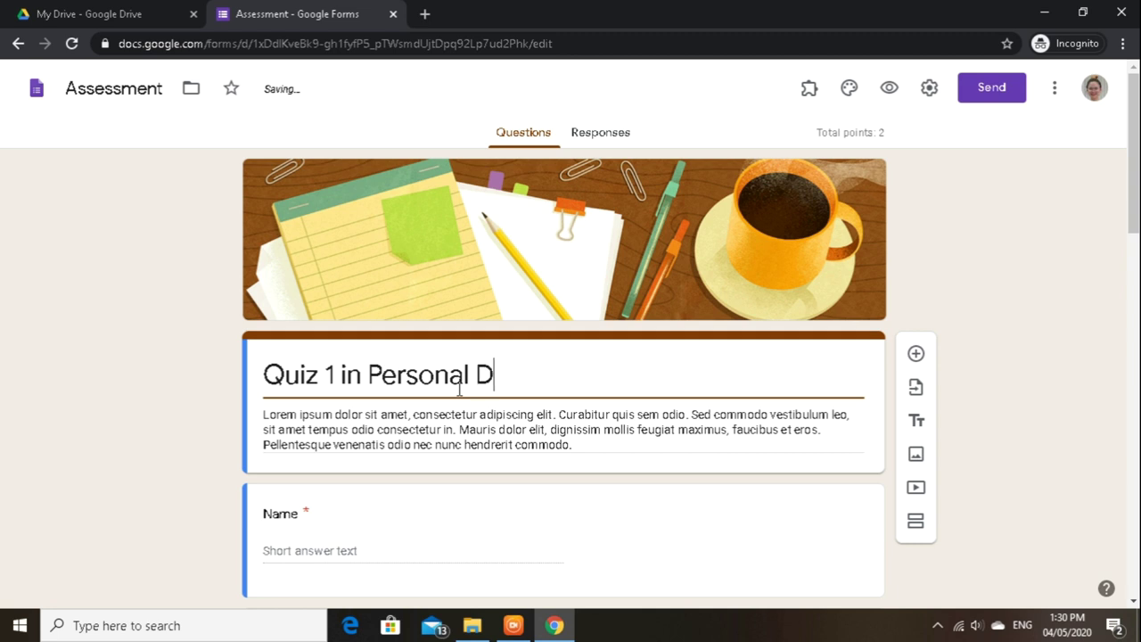
{"action": "key", "text": "BackSpace"}
{"action": "type", "text": "velopment"}
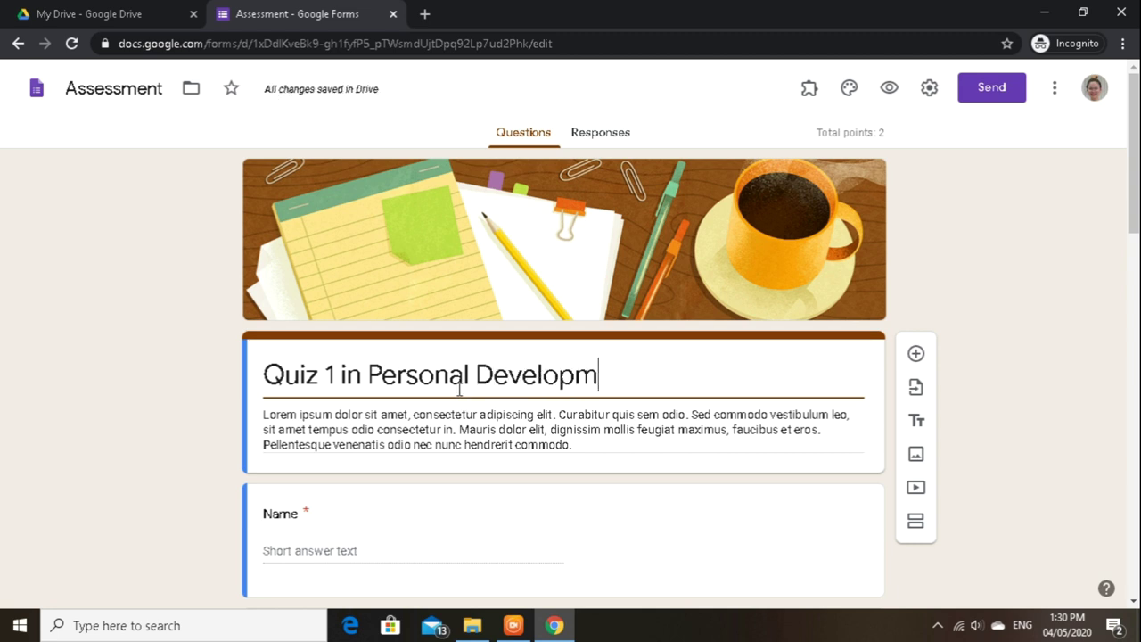
{"action": "triple_click", "coordinate": [575, 439]}
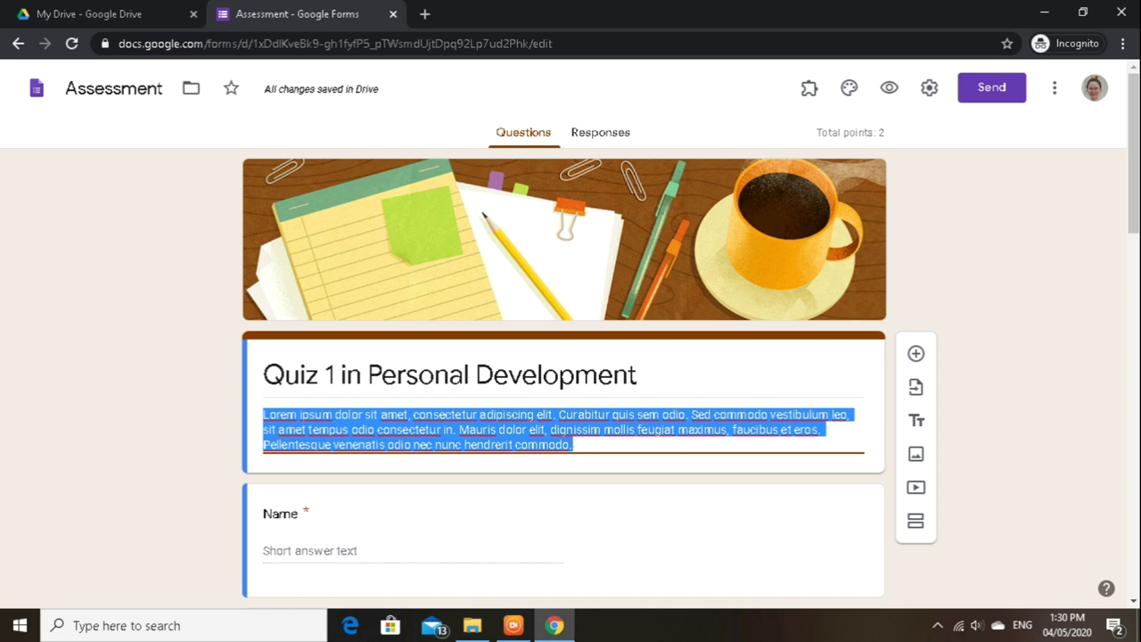
{"action": "type", "text": "Direction:"}
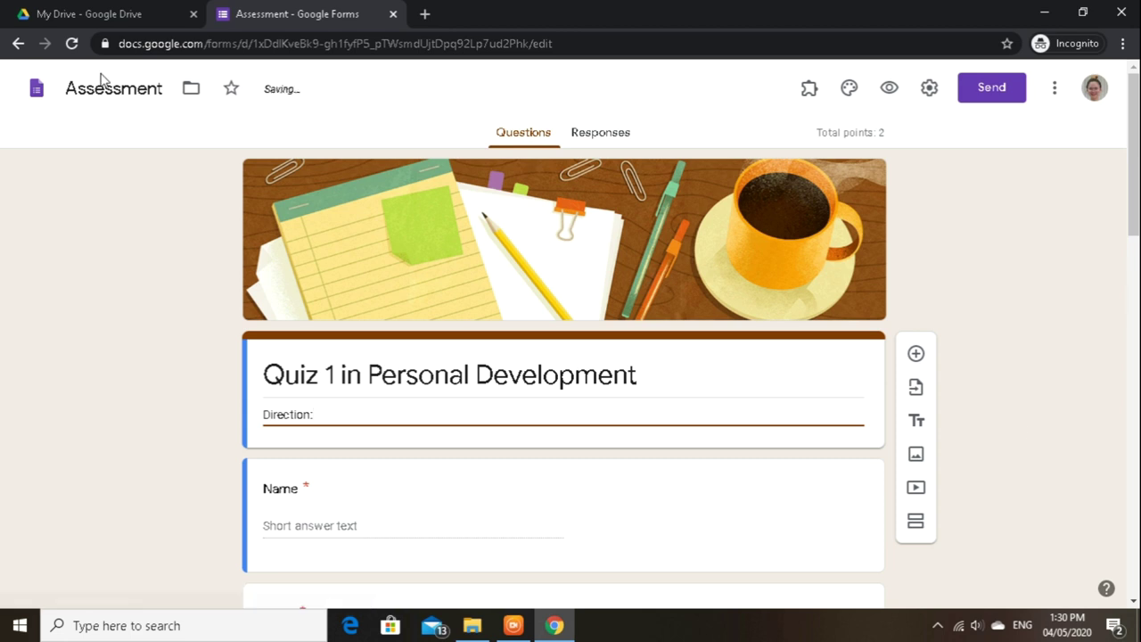
Rename the form file "Quiz in PerDev" and add "Read carefully the statements and choose the best possible answer." to the description.
{"action": "left_click", "coordinate": [137, 89]}
{"action": "left_click_drag", "start_coordinate": [163, 88], "coordinate": [64, 88]}
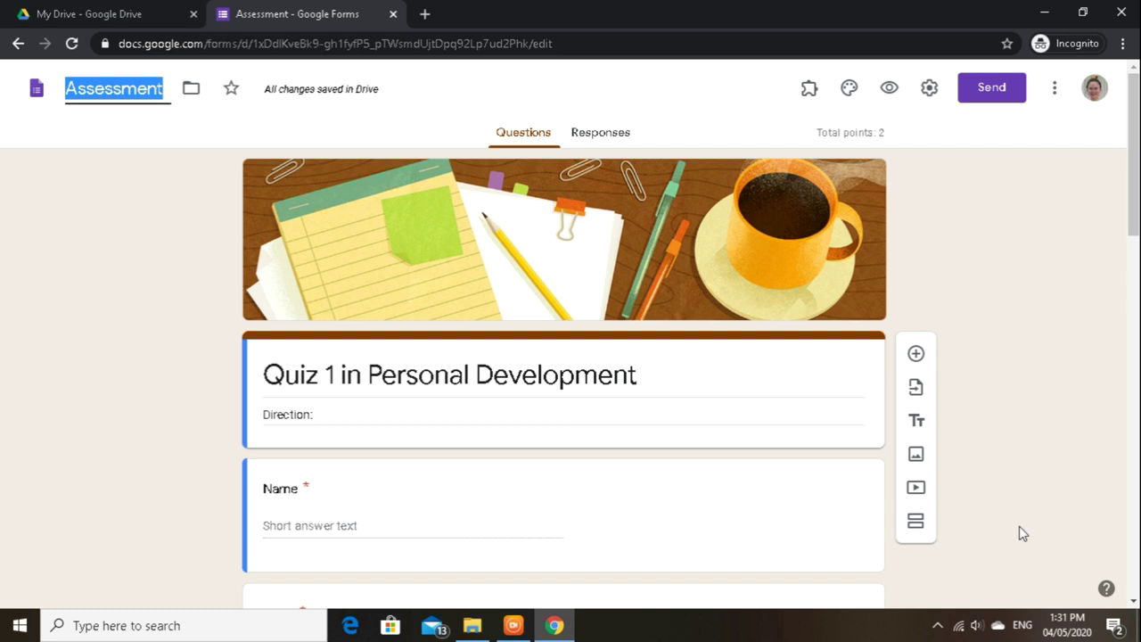
{"action": "type", "text": "Quiz in PEr"}
{"action": "key", "text": "BackSpace"}
{"action": "key", "text": "BackSpace"}
{"action": "type", "text": "erDev"}
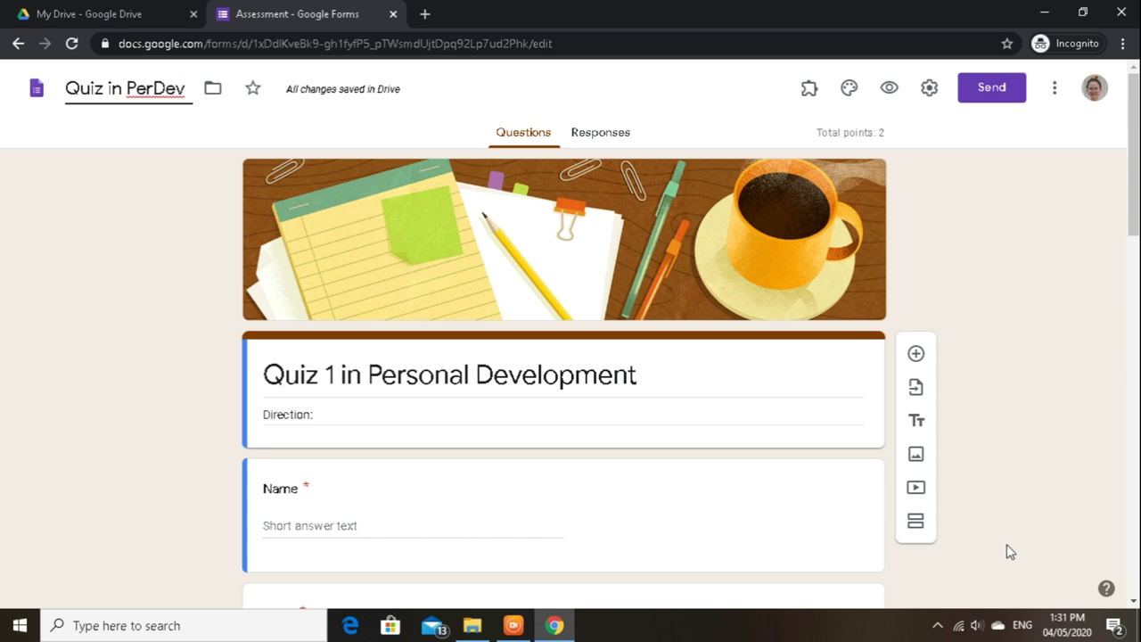
{"action": "left_click", "coordinate": [382, 430]}
{"action": "type", "text": "Read carefully the statements and choose the best possible answer."}
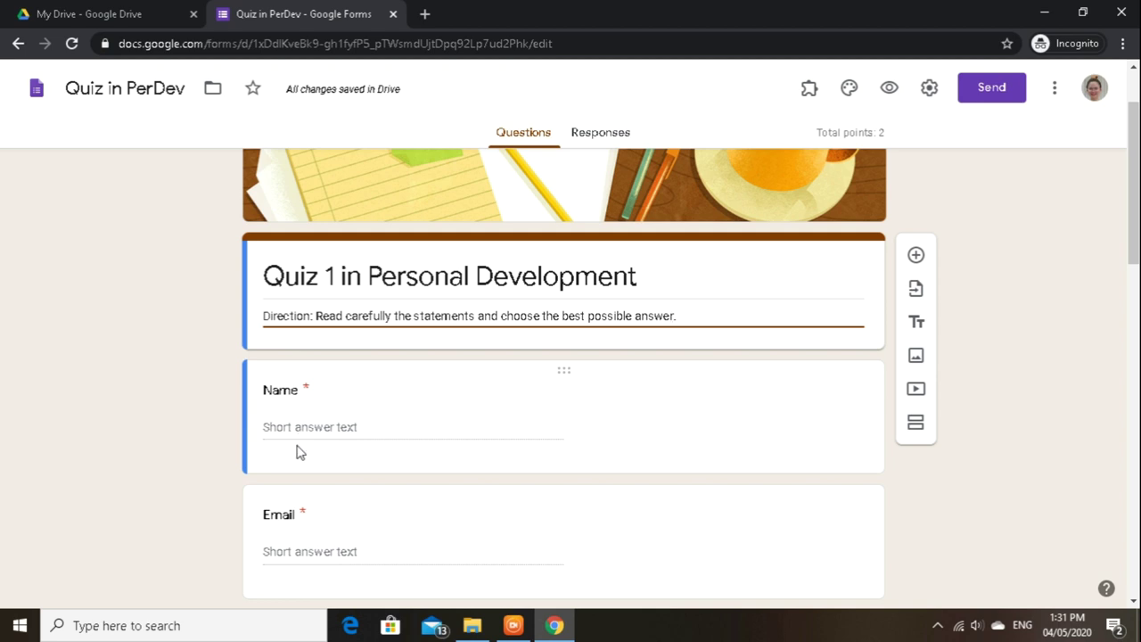
Extend the Name question's title to "Name (Last Name, Given Name, MI)".
{"action": "left_click", "coordinate": [298, 394]}
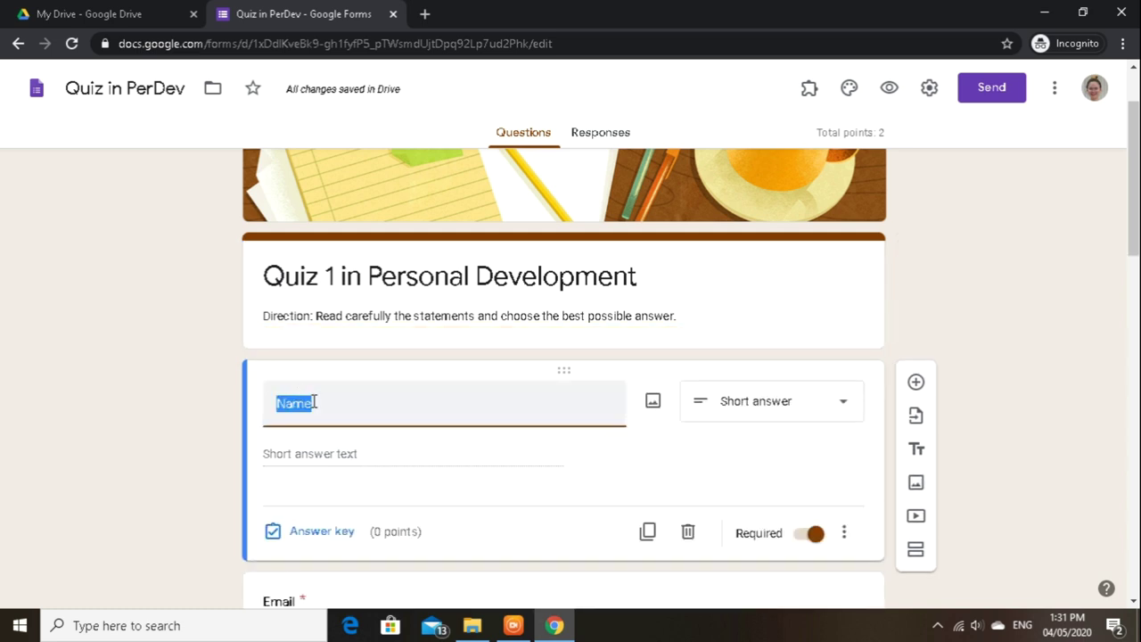
{"action": "left_click", "coordinate": [317, 402]}
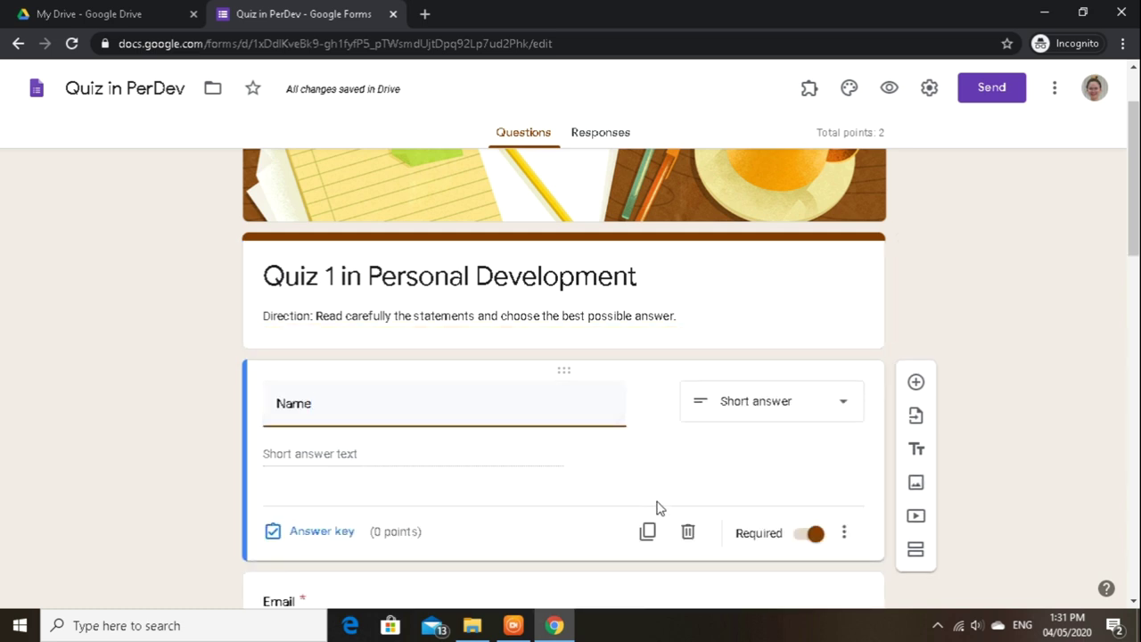
{"action": "type", "text": "(L"}
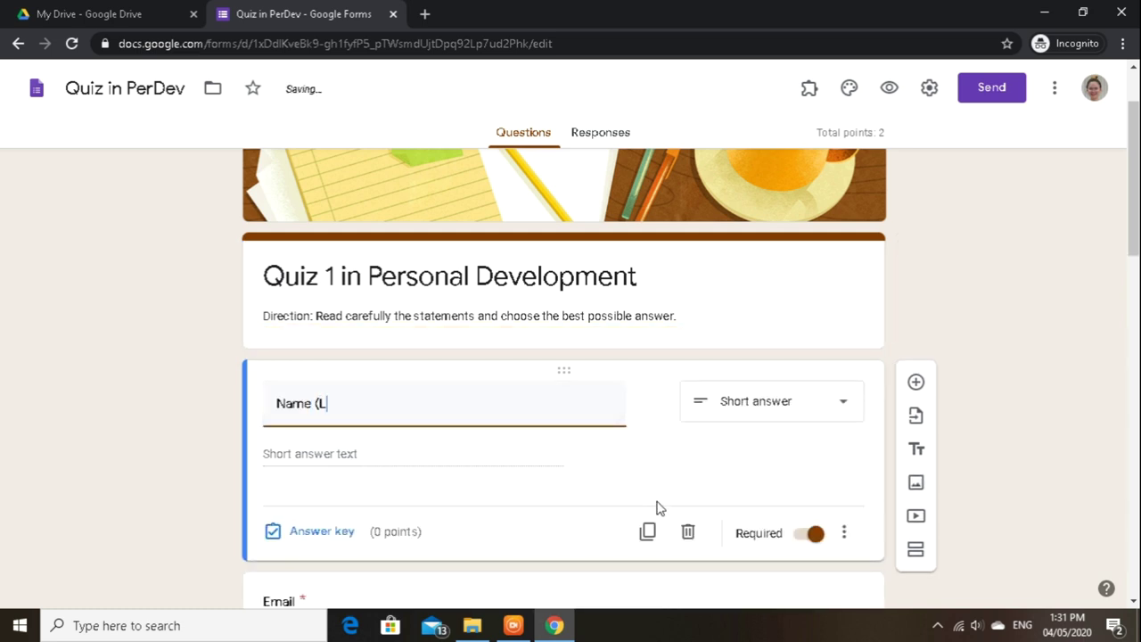
{"action": "type", "text": "ast Name, "}
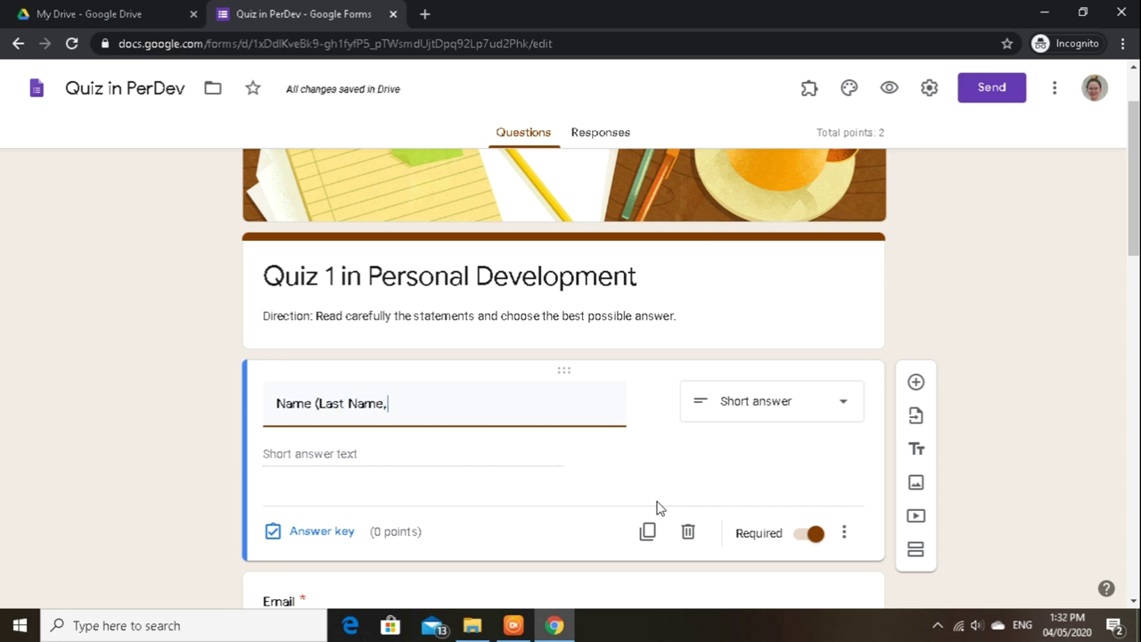
{"action": "type", "text": "Given Name, MI)"}
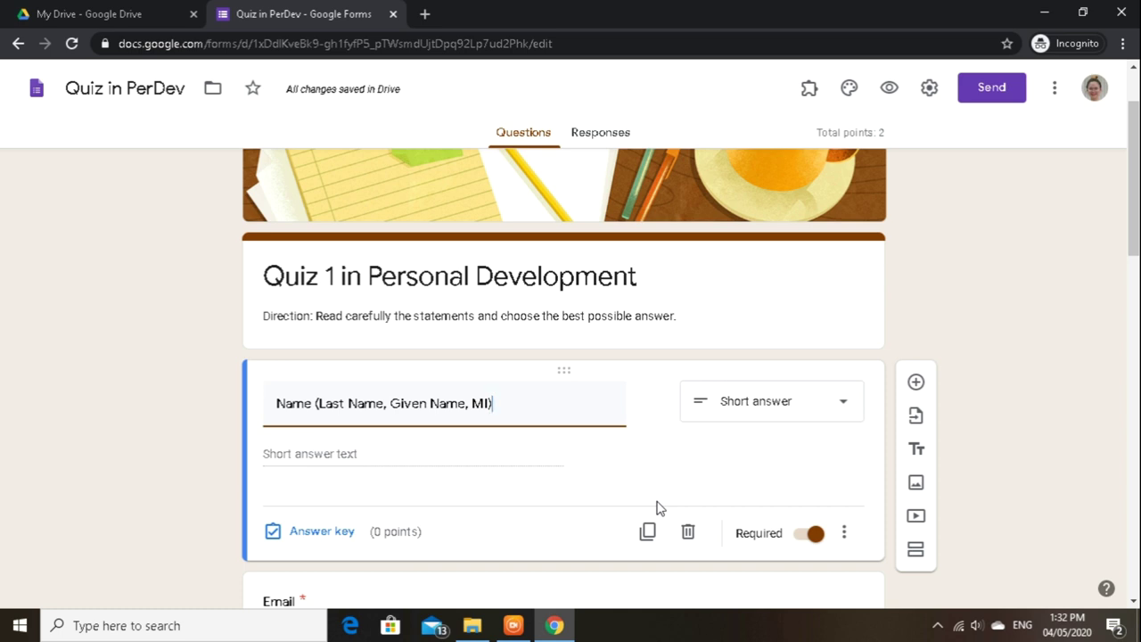
Change the Email question's title to "Grade & Section".
{"action": "scroll", "coordinate": [657, 506], "scroll_direction": "down", "scroll_amount": 2}
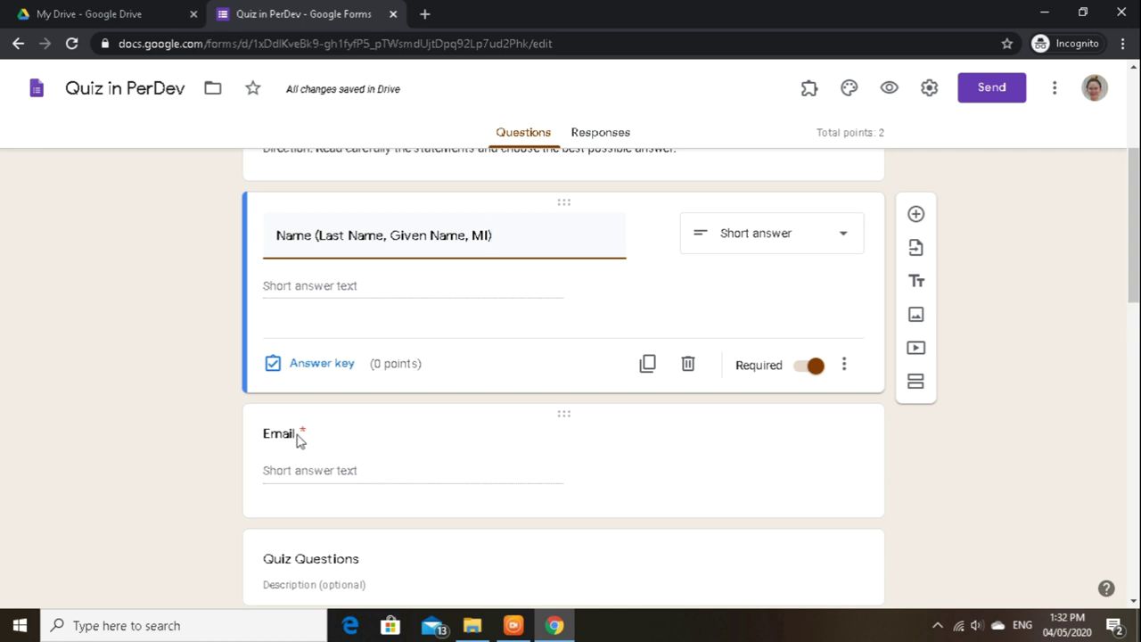
{"action": "left_click", "coordinate": [296, 437]}
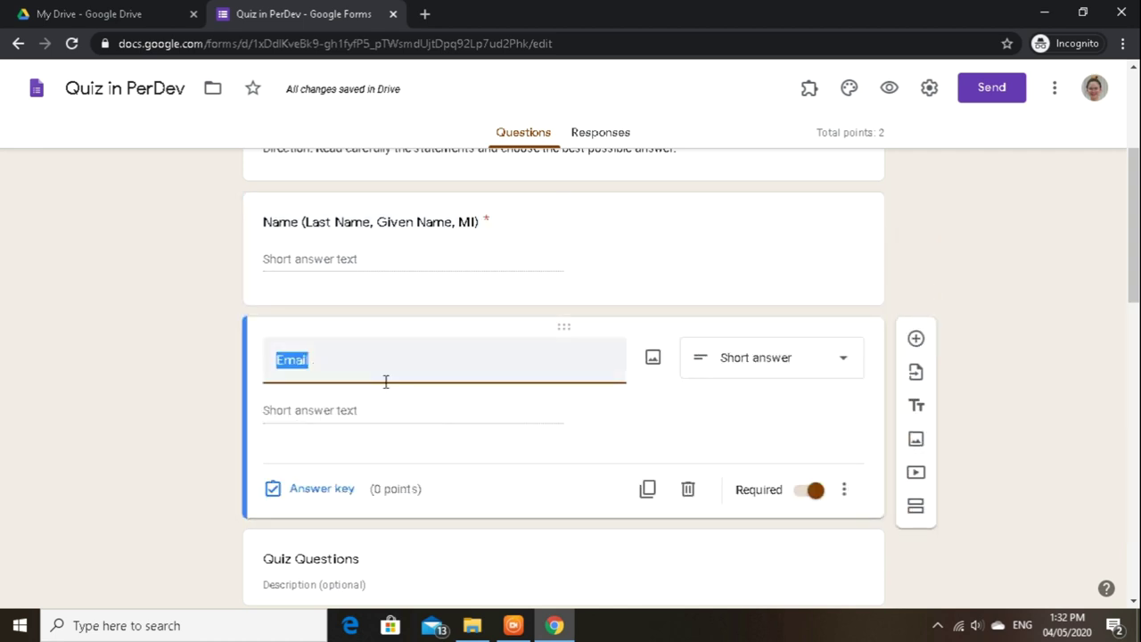
{"action": "type", "text": "Grade &"}
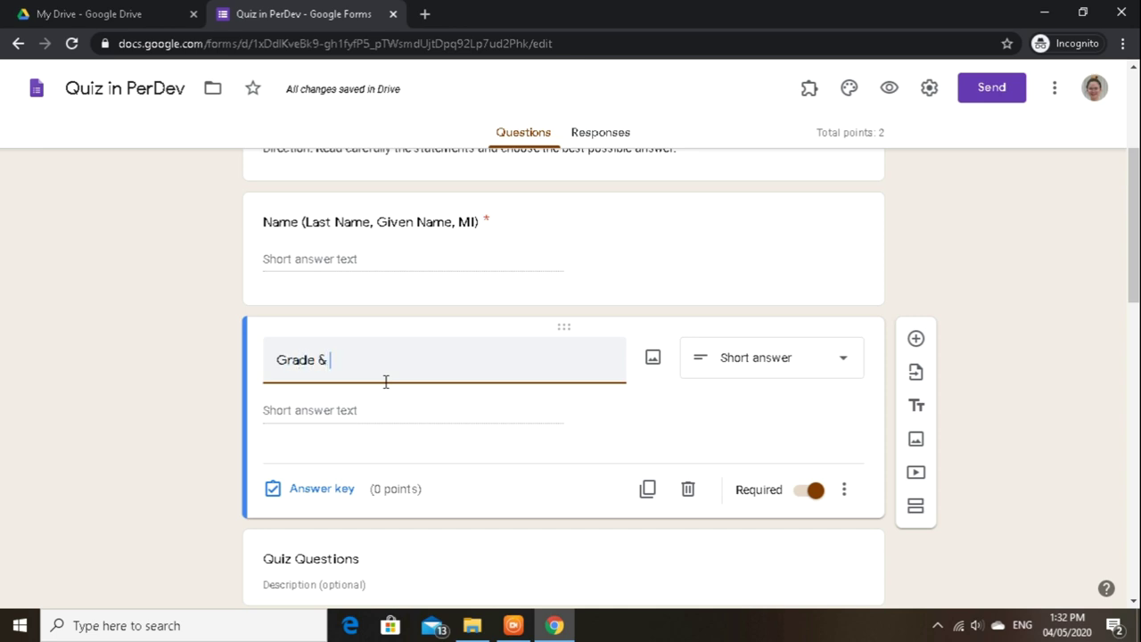
{"action": "type", "text": " Section"}
Delete the "Quiz Questions" title and description block above the first quiz question.
{"action": "scroll", "coordinate": [386, 381], "scroll_direction": "up", "scroll_amount": 1}
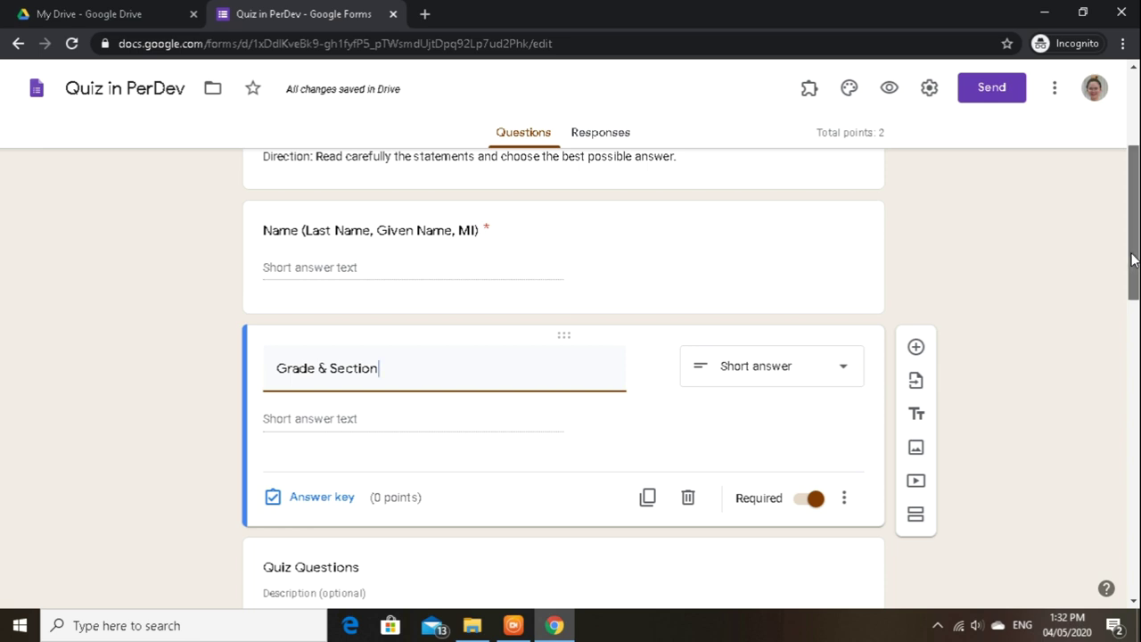
{"action": "left_click_drag", "start_coordinate": [1132, 259], "coordinate": [1135, 330]}
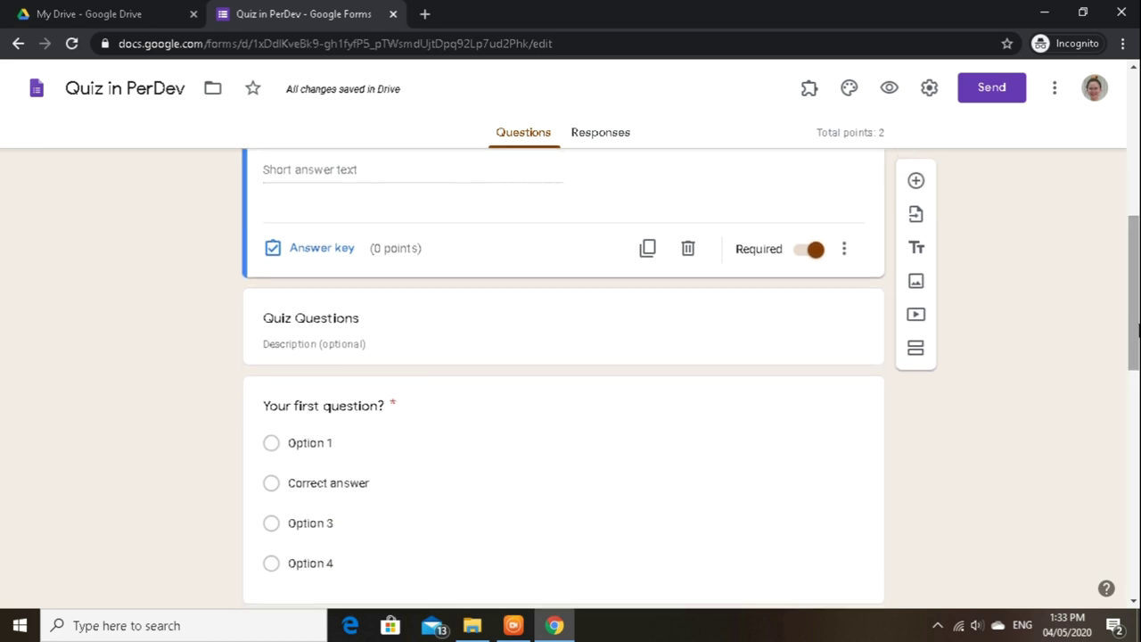
{"action": "left_click", "coordinate": [402, 332]}
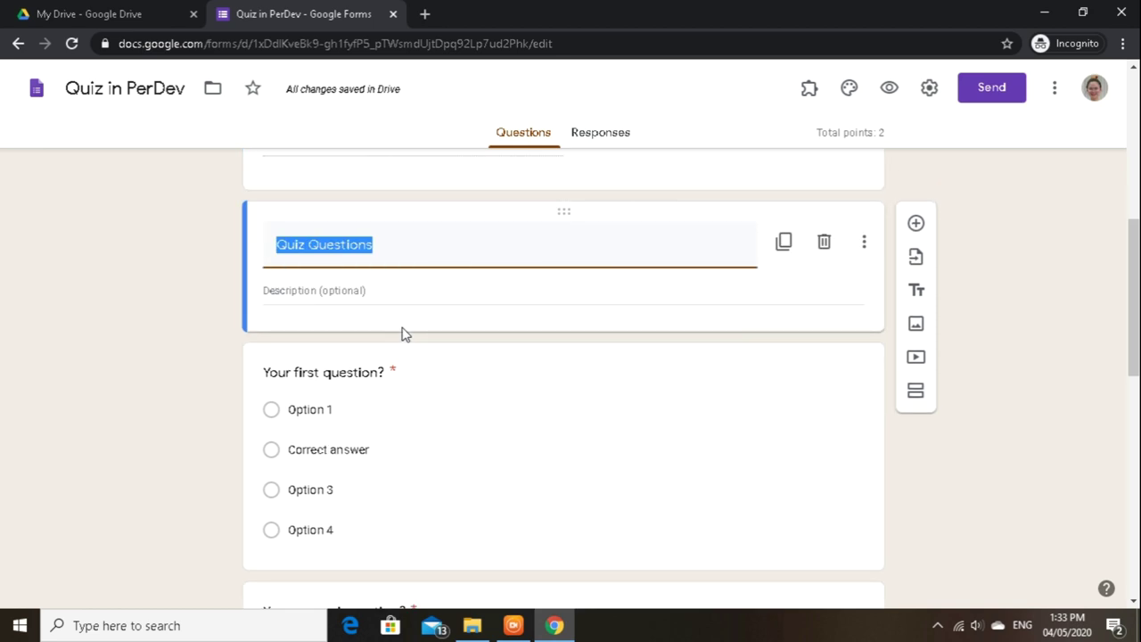
{"action": "left_click", "coordinate": [825, 254]}
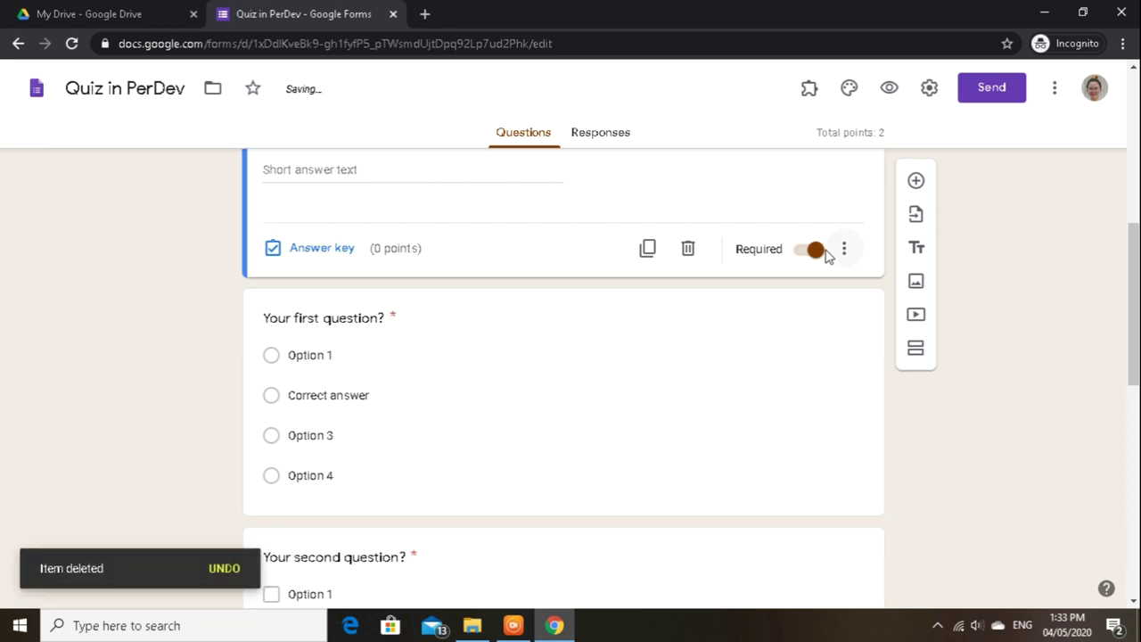
Replace the first question's text with "Which refers to your state or condition that is free from mental or emotional disorders?", copied from the Word document.
{"action": "left_click", "coordinate": [782, 298]}
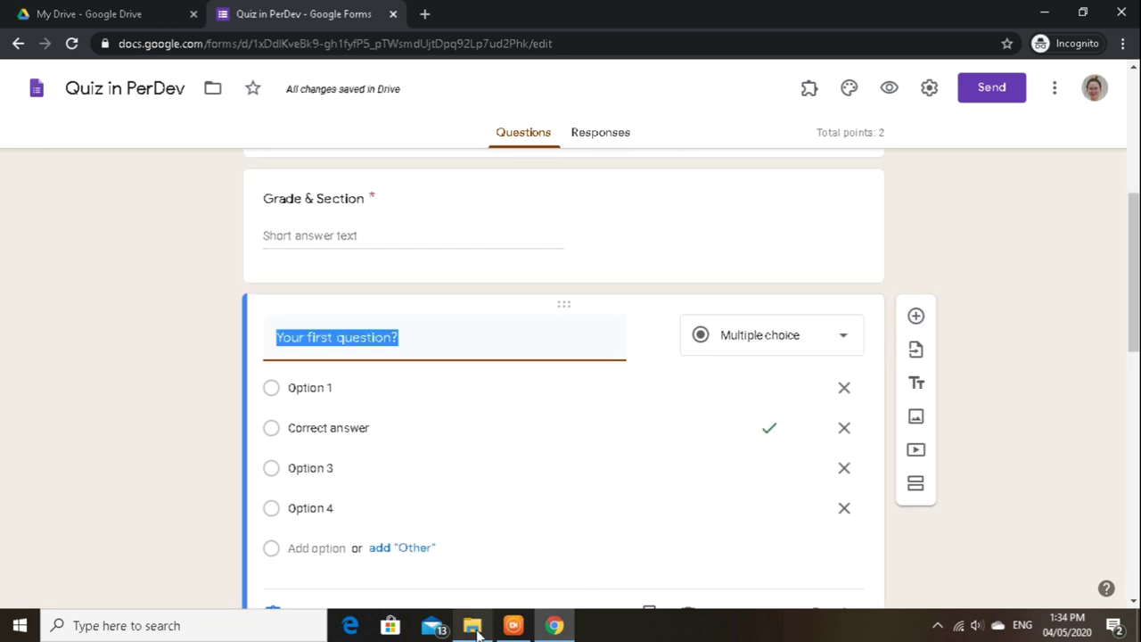
{"action": "left_click", "coordinate": [426, 533]}
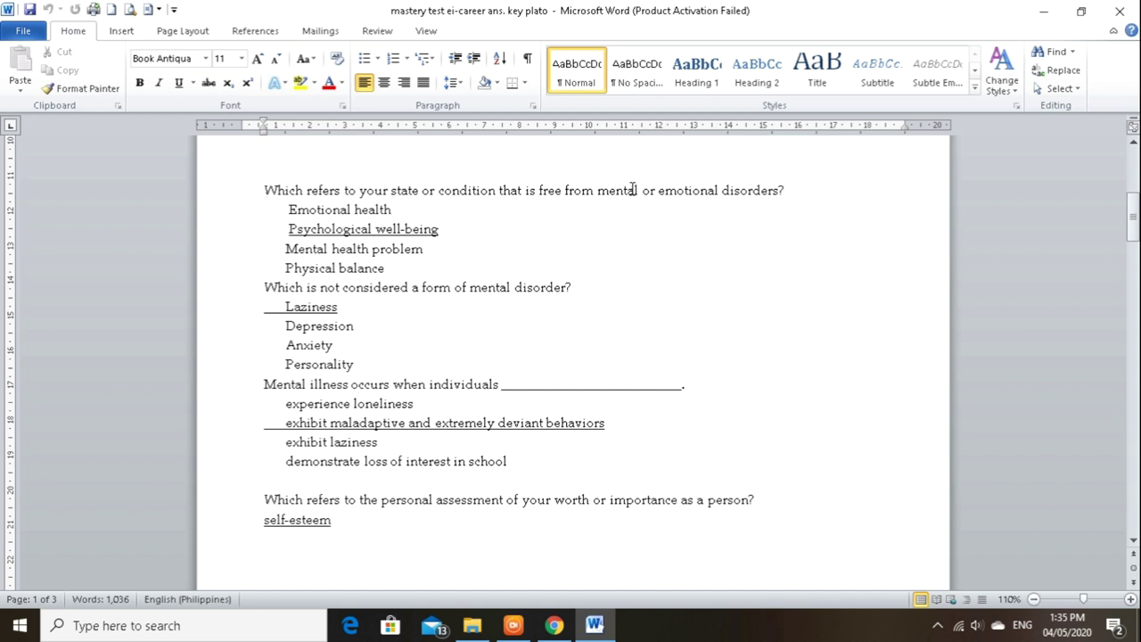
{"action": "triple_click", "coordinate": [784, 187]}
{"action": "key", "text": "ctrl+c"}
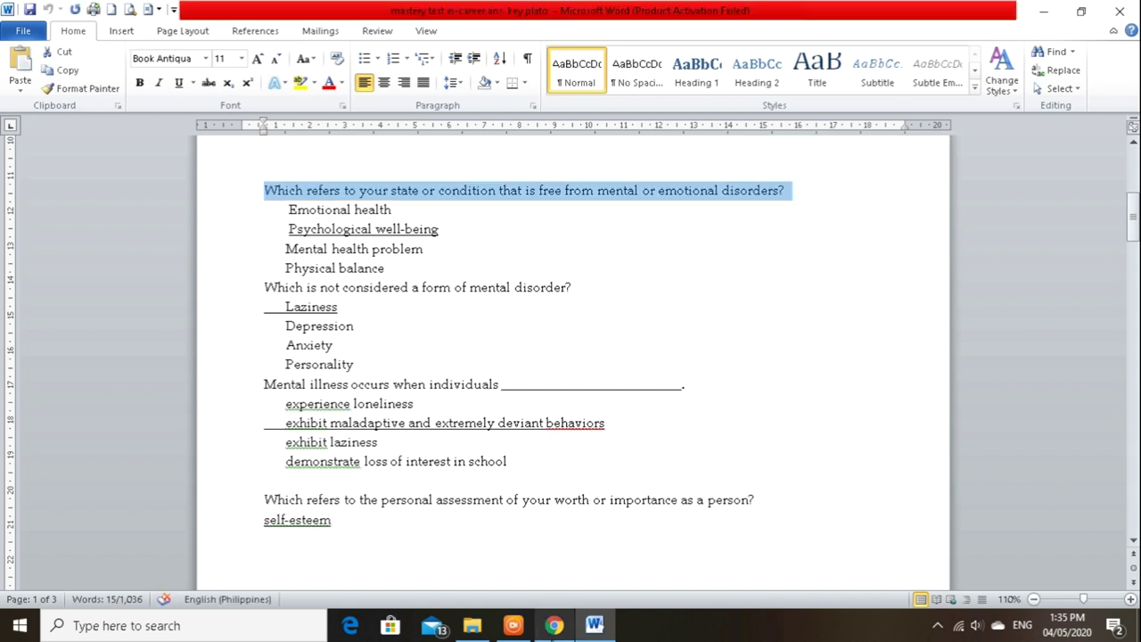
{"action": "mouse_move", "coordinate": [556, 626]}
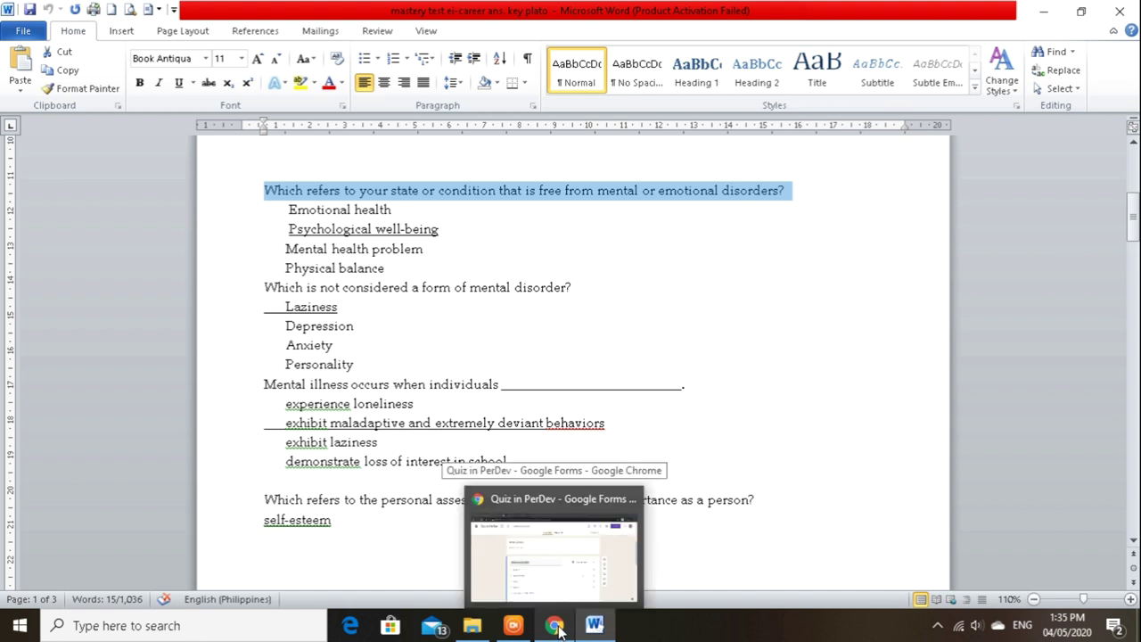
{"action": "left_click", "coordinate": [556, 627]}
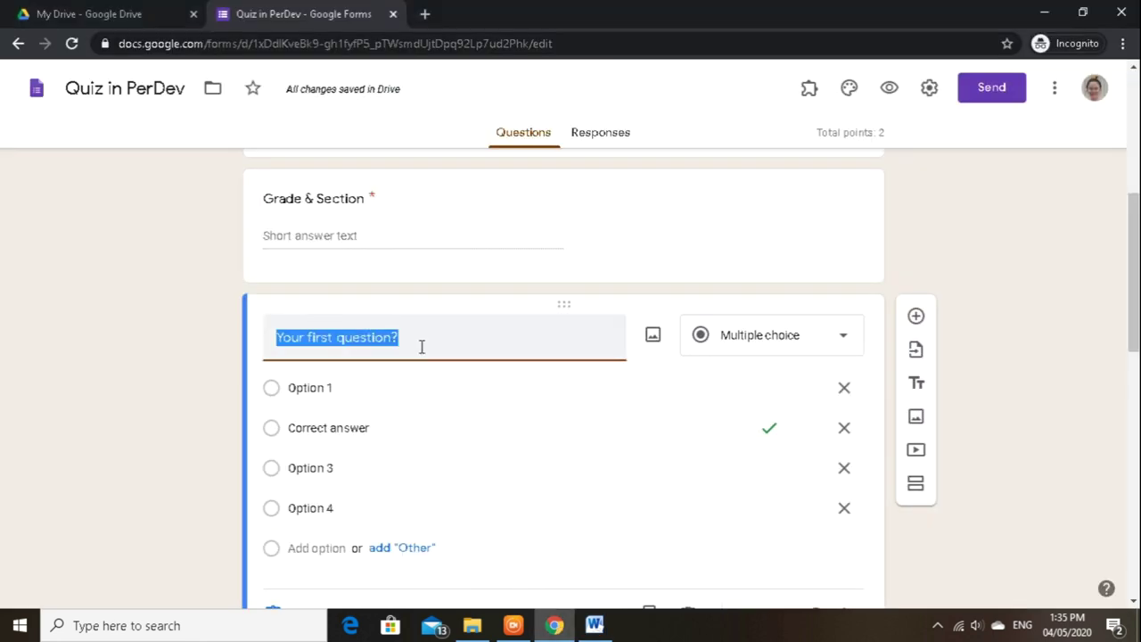
{"action": "key", "text": "ctrl+v"}
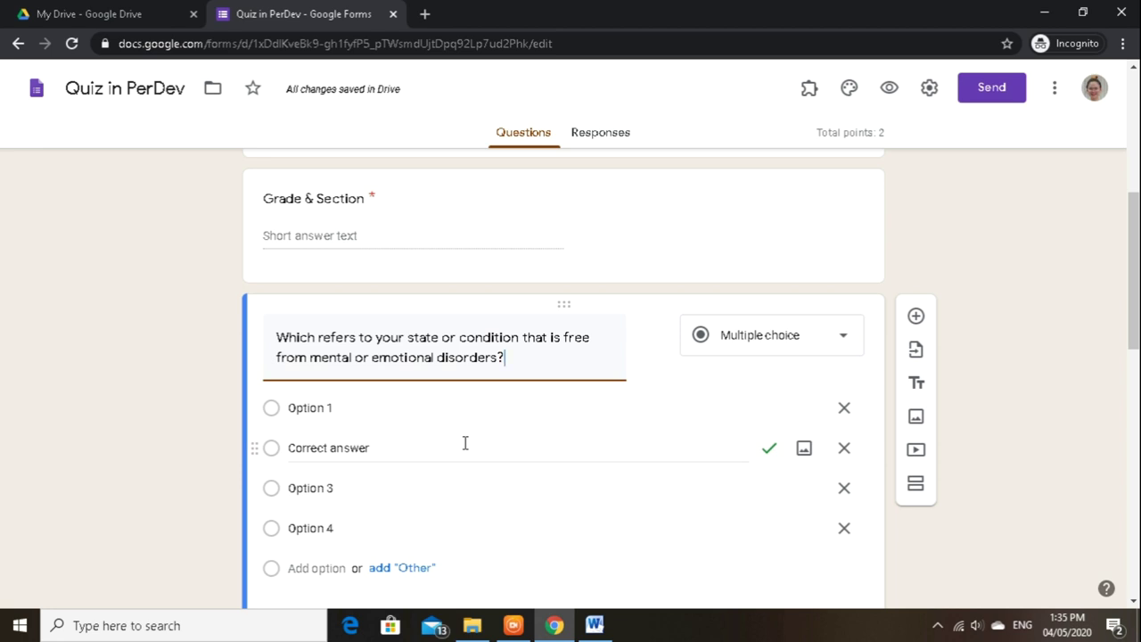
Fill the first question's options with Emotional health, Psychological well-being, Mental health problem and Physical balance, copied from the Word document.
{"action": "key", "text": "alt+Tab"}
{"action": "left_click_drag", "start_coordinate": [288, 209], "coordinate": [392, 267]}
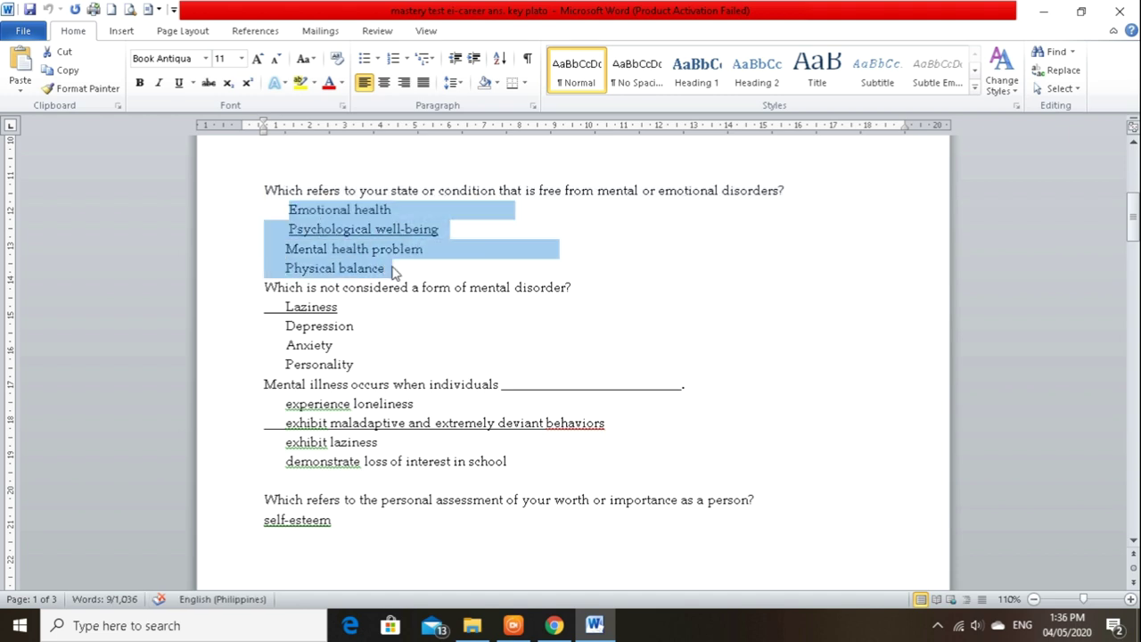
{"action": "left_click", "coordinate": [555, 625]}
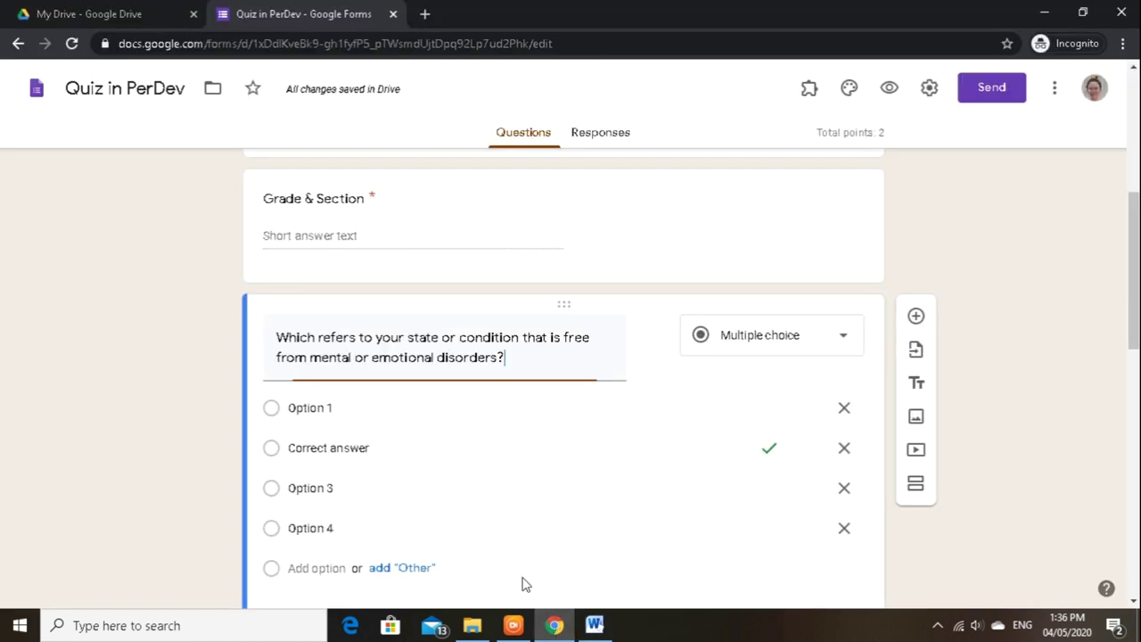
{"action": "left_click", "coordinate": [295, 412]}
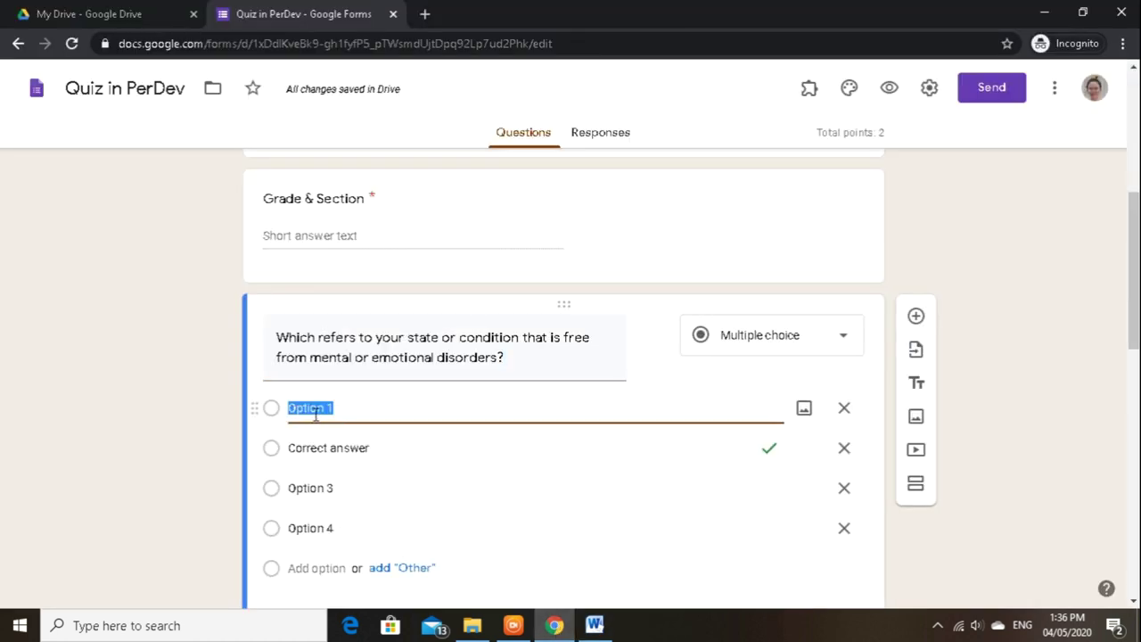
{"action": "type", "text": "Emotional health Psychological well-being Mental health problem Physical balance"}
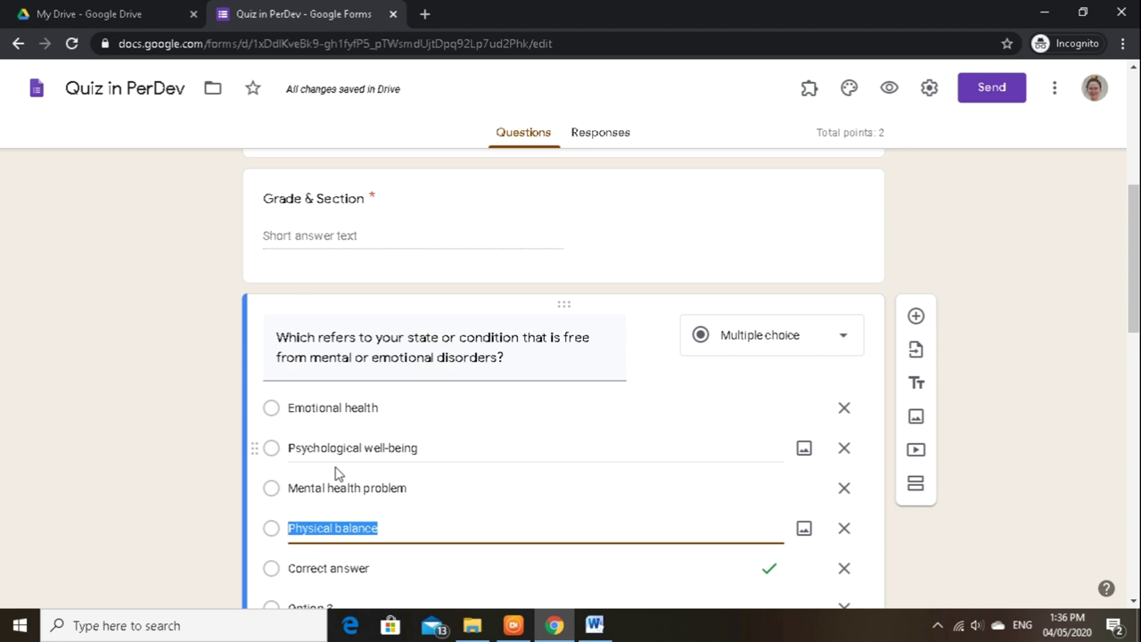
Remove the leftover options "Correct answer", "Option 3" and "Option 4" from the first question.
{"action": "scroll", "coordinate": [336, 472], "scroll_direction": "down", "scroll_amount": 2}
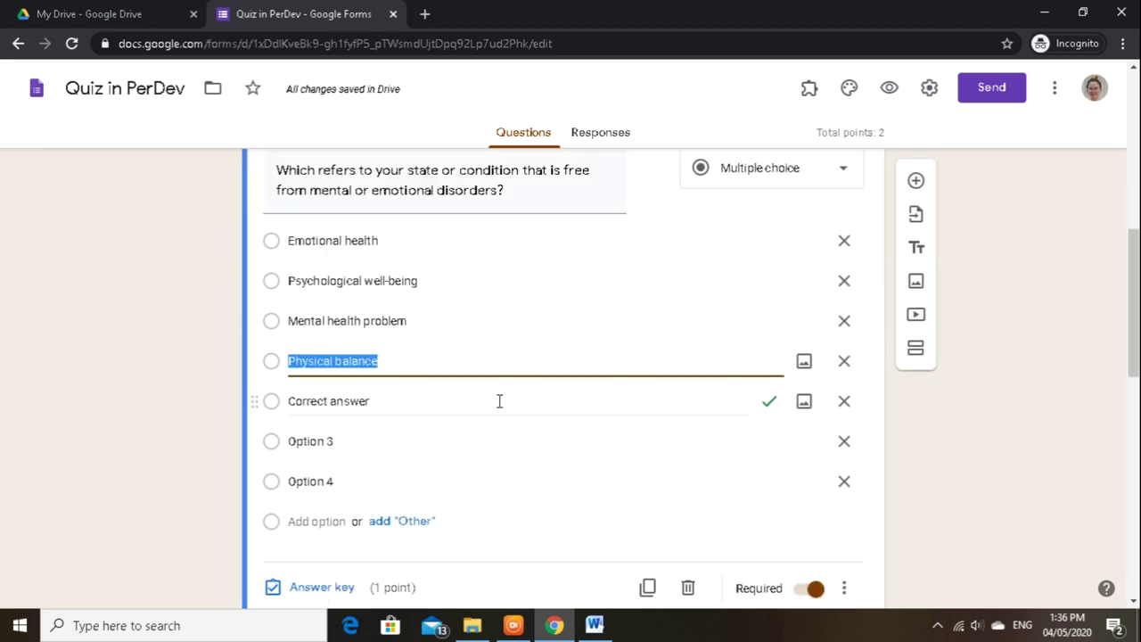
{"action": "left_click", "coordinate": [844, 402]}
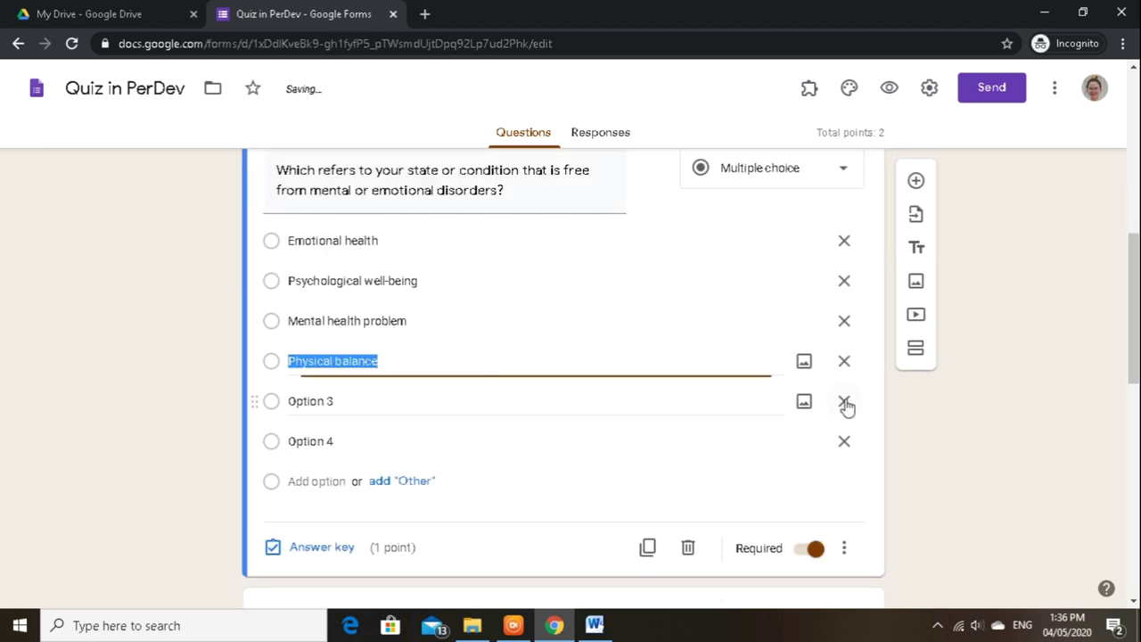
{"action": "left_click", "coordinate": [845, 401]}
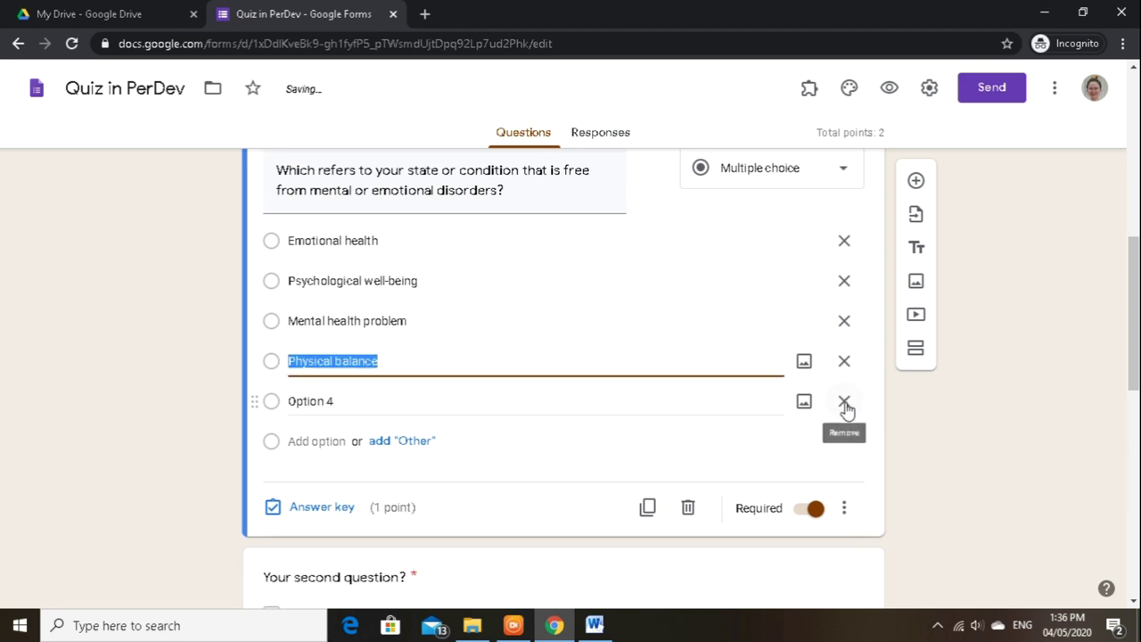
{"action": "left_click", "coordinate": [844, 401]}
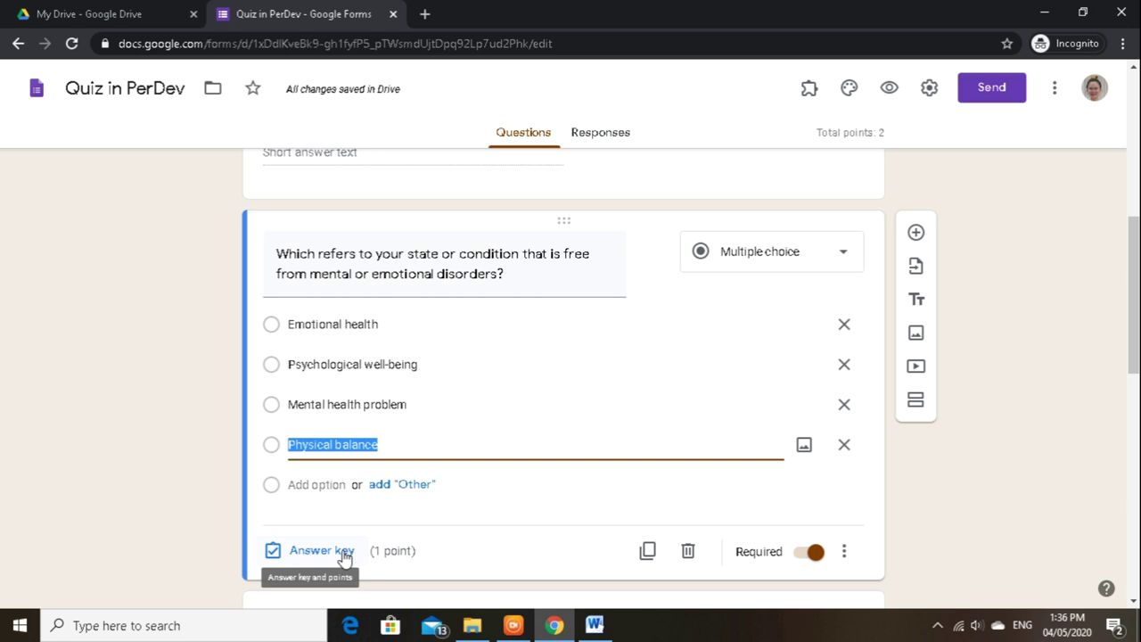
Set "Psychological well-being" as the correct answer in the first question's answer key.
{"action": "left_click", "coordinate": [344, 556]}
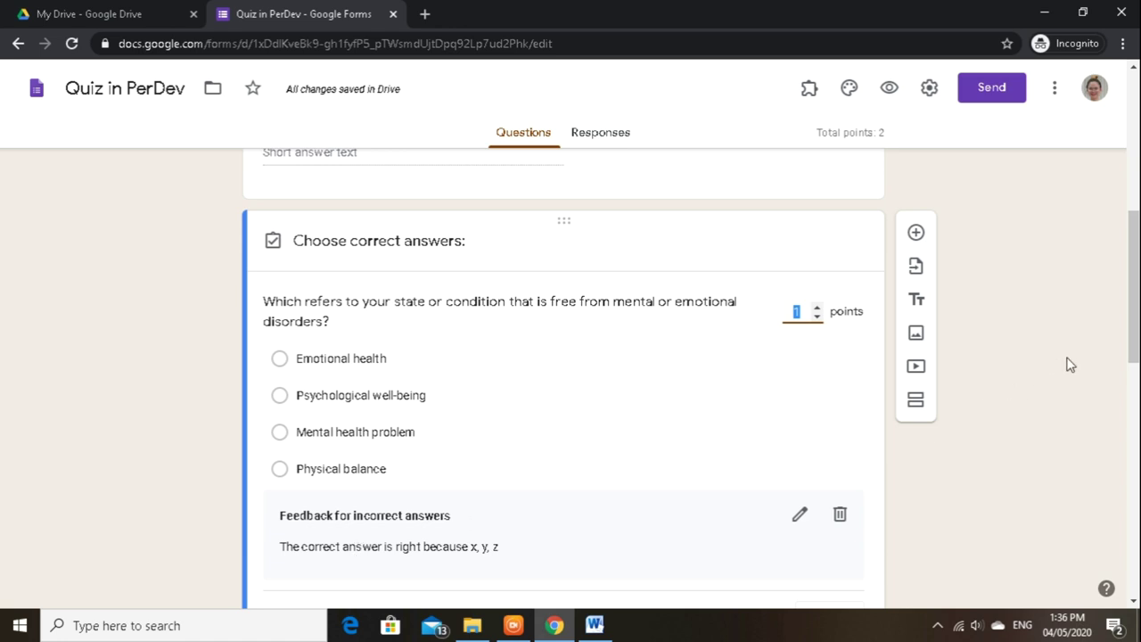
{"action": "scroll", "coordinate": [1137, 308], "scroll_direction": "down", "scroll_amount": 1}
{"action": "scroll", "coordinate": [1136, 308], "scroll_direction": "down", "scroll_amount": 1}
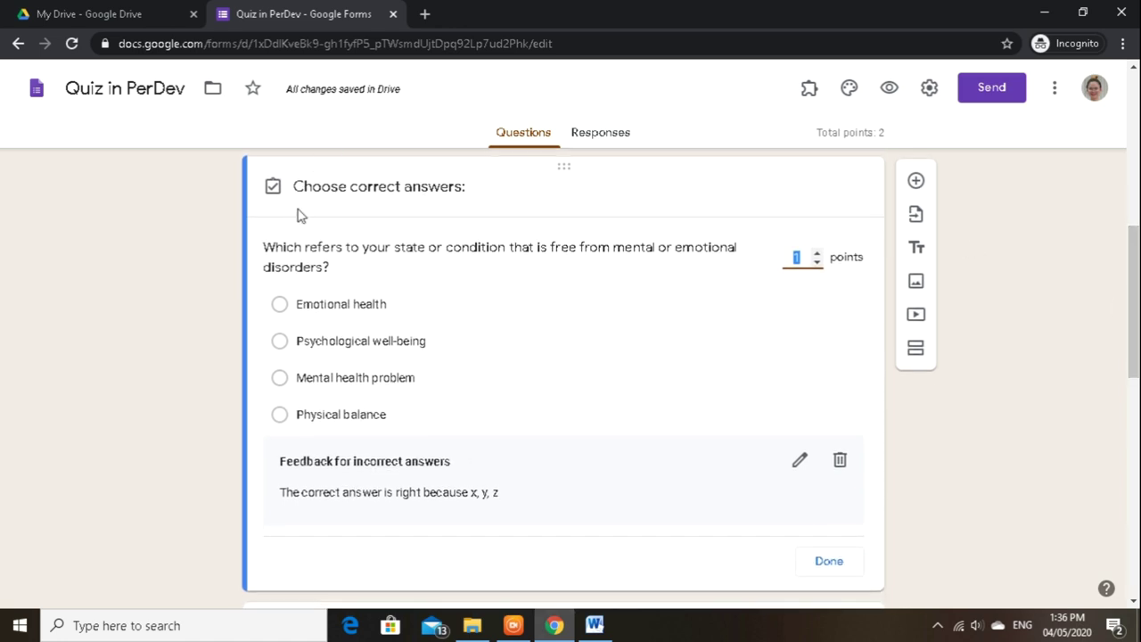
{"action": "left_click", "coordinate": [280, 344]}
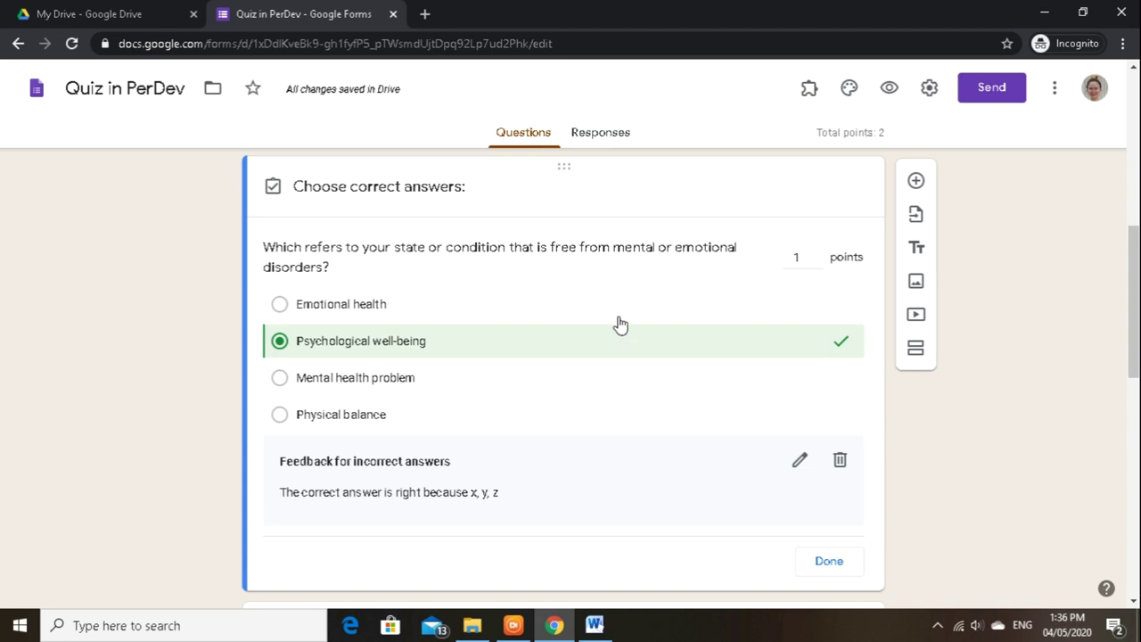
{"action": "left_click", "coordinate": [824, 564]}
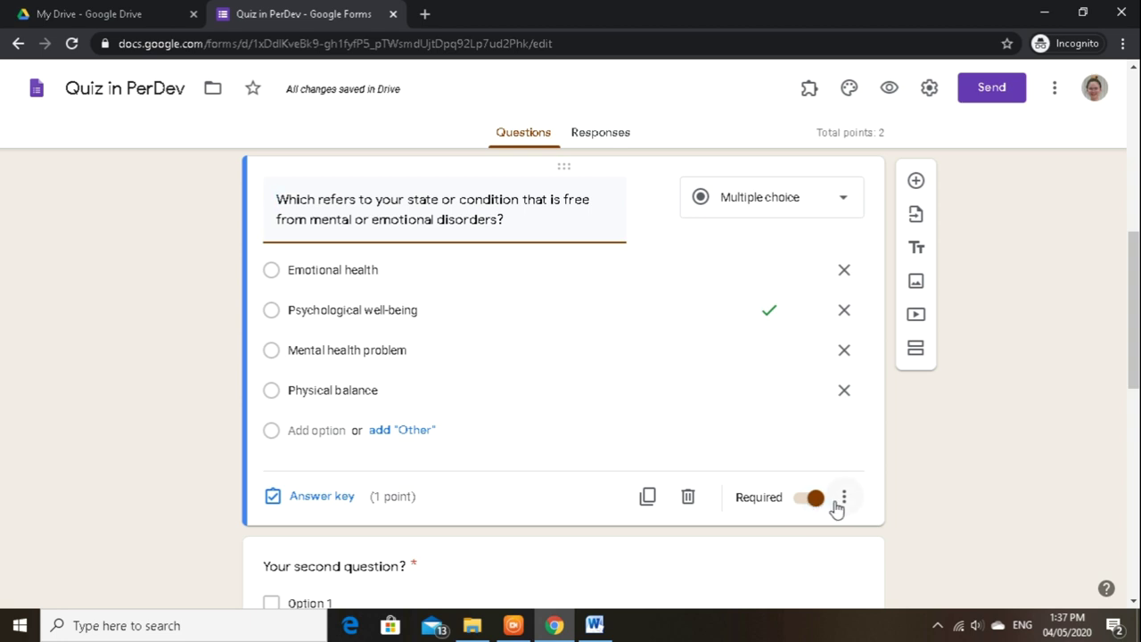
Replace the second question's text with "Which is not considered a form of mental disorder?", copied from the Word document.
{"action": "scroll", "coordinate": [1136, 343], "scroll_direction": "down", "scroll_amount": 2}
{"action": "left_click_drag", "start_coordinate": [1136, 344], "coordinate": [1136, 383]}
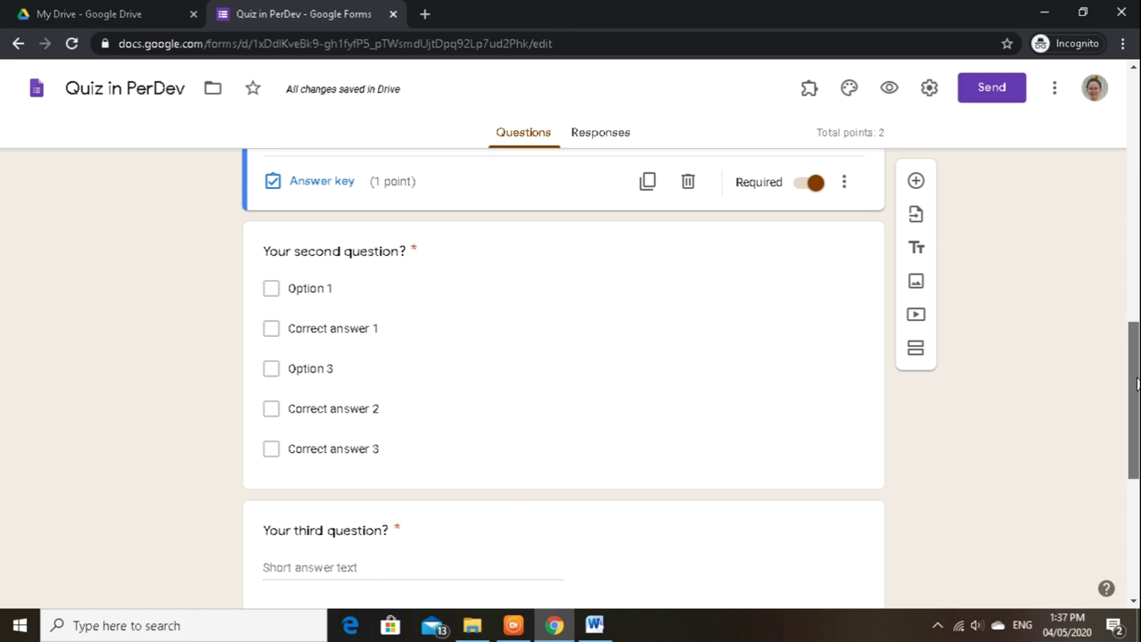
{"action": "mouse_move", "coordinate": [602, 629]}
{"action": "left_click", "coordinate": [590, 581]}
{"action": "left_click_drag", "start_coordinate": [262, 288], "coordinate": [585, 288]}
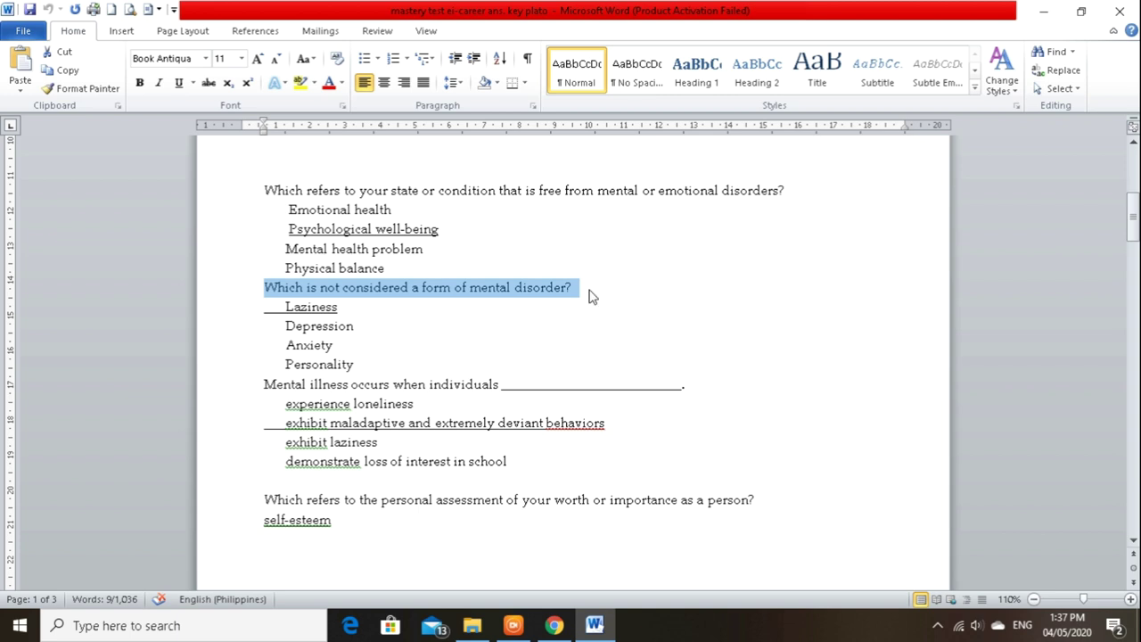
{"action": "left_click", "coordinate": [553, 625]}
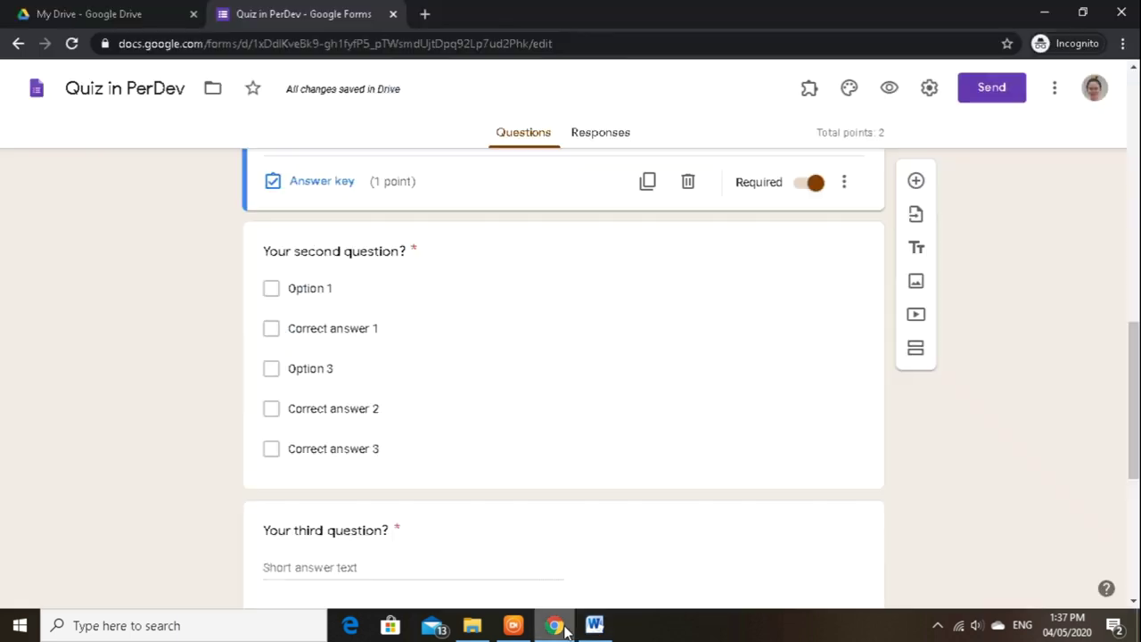
{"action": "left_click", "coordinate": [319, 244]}
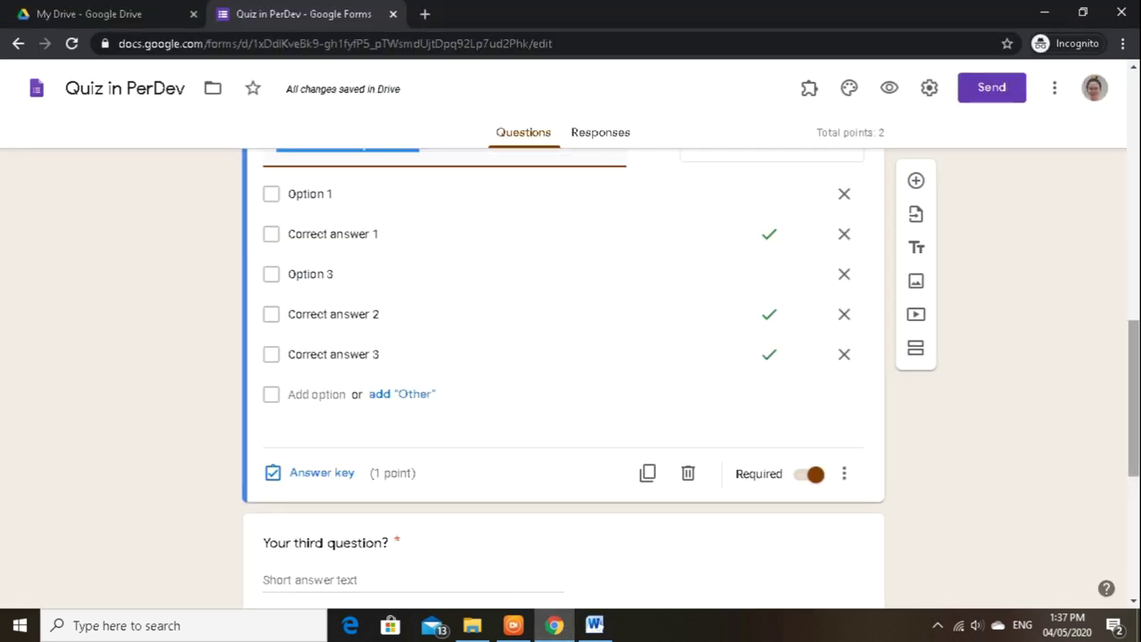
Fill the second question's options with Laziness, Depression, Anxiety and Personality, copied from the Word document.
{"action": "left_click", "coordinate": [594, 625]}
{"action": "left_click", "coordinate": [285, 306]}
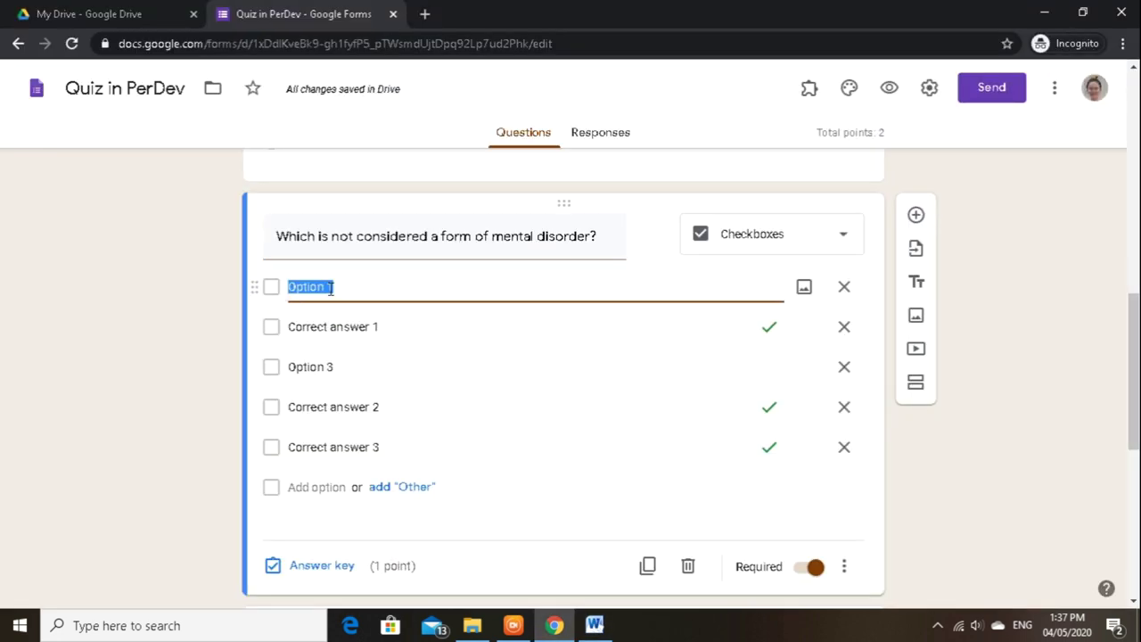
{"action": "type", "text": "Laziness Depression Anxiety Personality"}
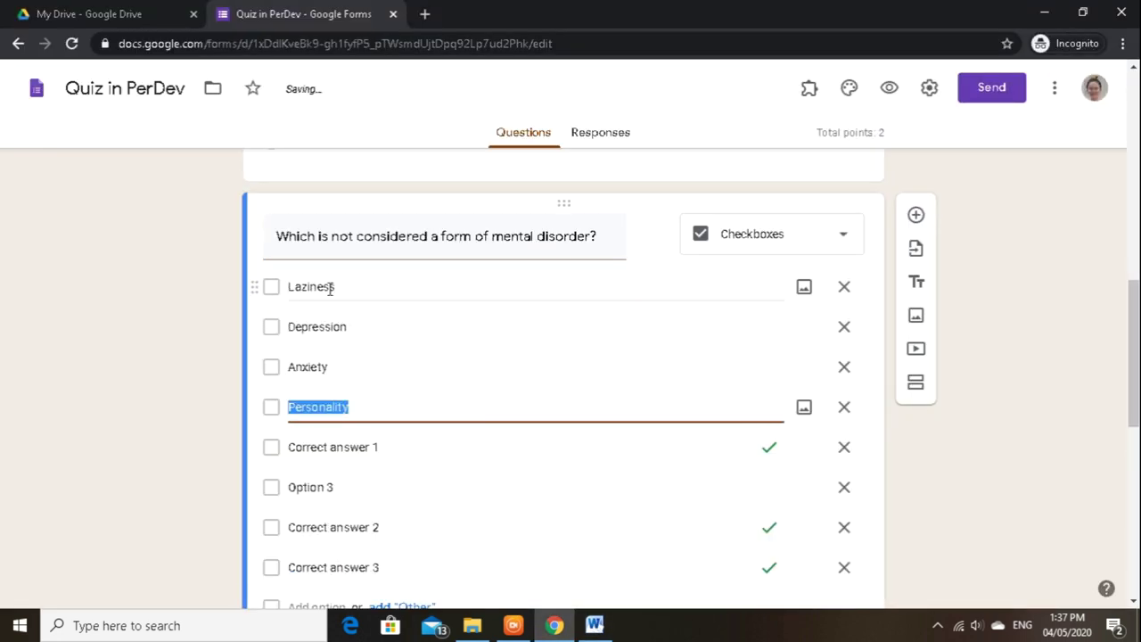
Remove the leftover options "Correct answer 1", "Option 3", "Correct answer 2" and "Correct answer 3" from the second question.
{"action": "left_click", "coordinate": [845, 446]}
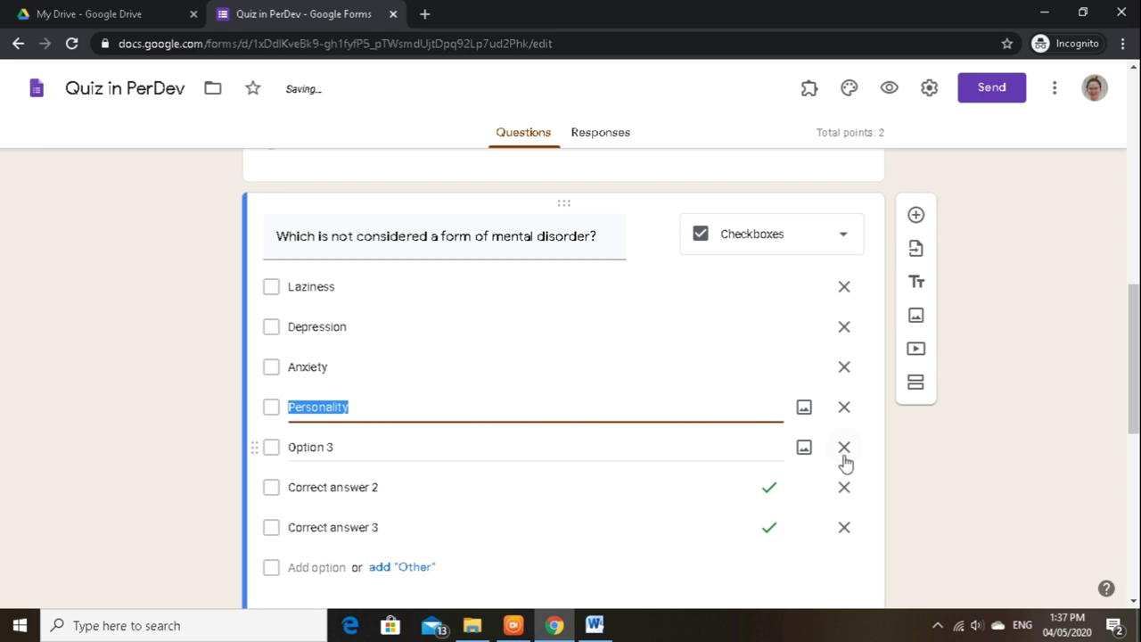
{"action": "left_click", "coordinate": [845, 446]}
{"action": "left_click", "coordinate": [844, 447]}
{"action": "left_click", "coordinate": [844, 447]}
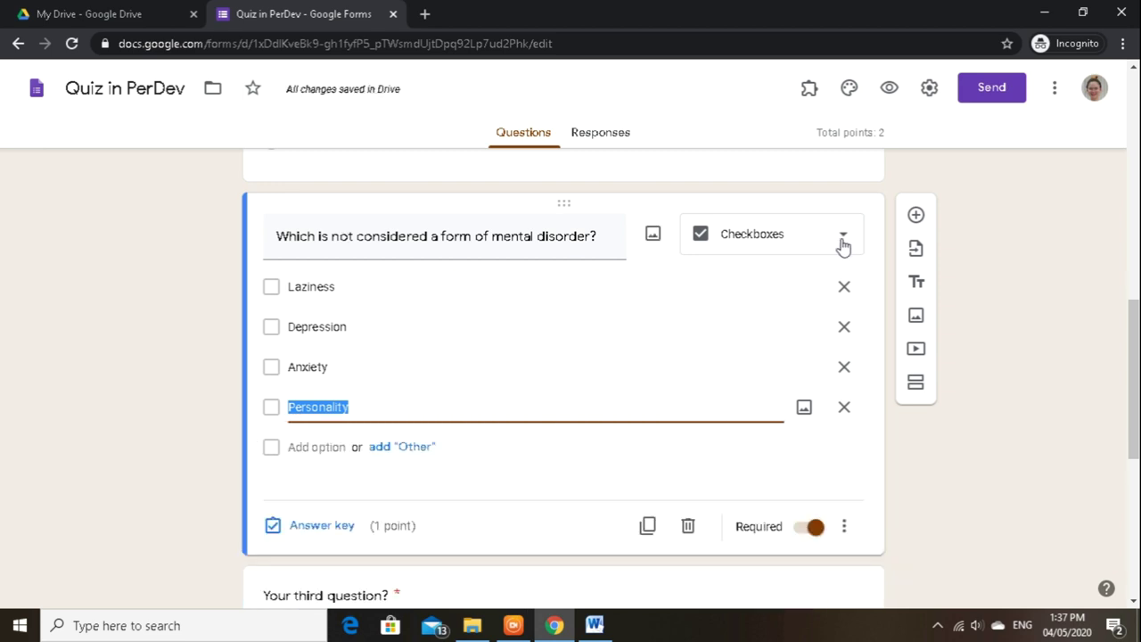
Change the second question's type to Multiple choice and set "Laziness" as its correct answer.
{"action": "left_click", "coordinate": [842, 239]}
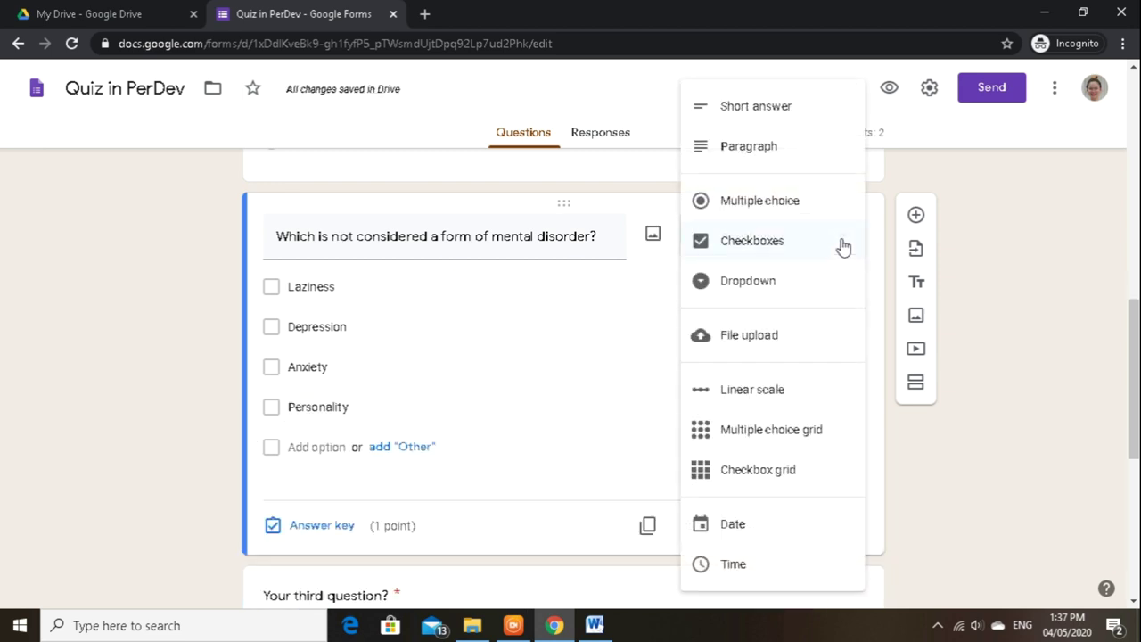
{"action": "left_click", "coordinate": [758, 205]}
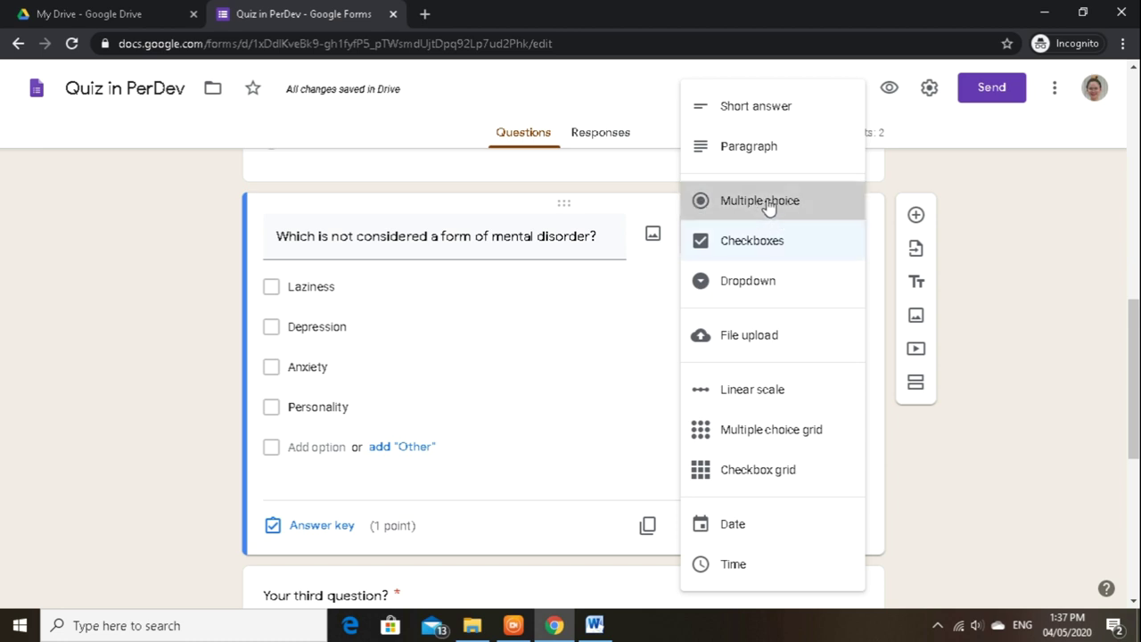
{"action": "left_click", "coordinate": [321, 514]}
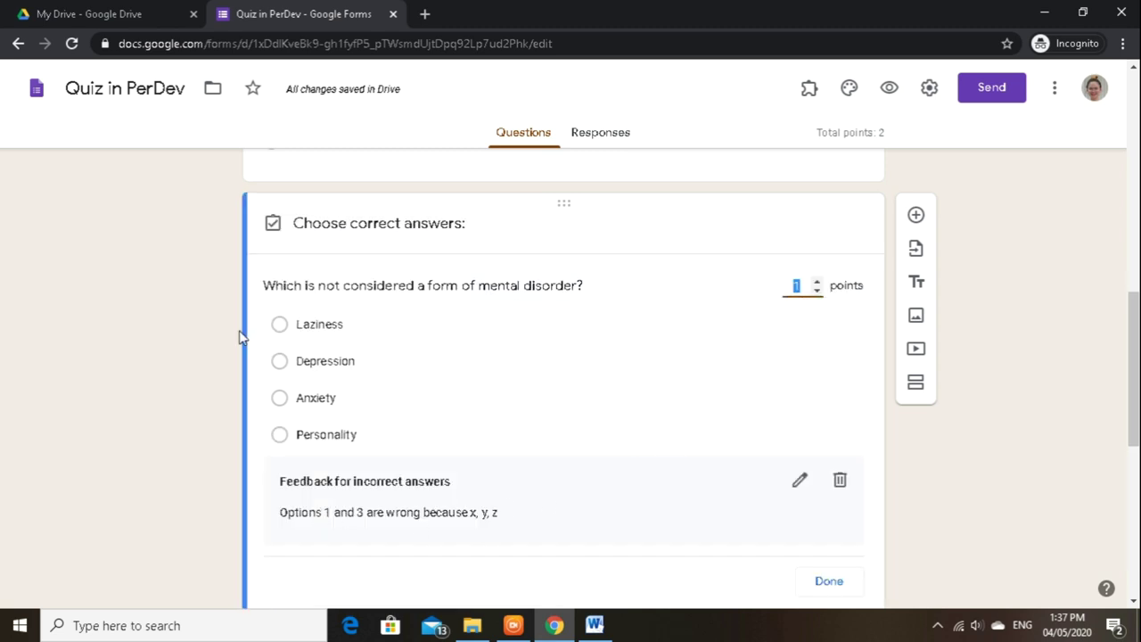
{"action": "left_click", "coordinate": [279, 328]}
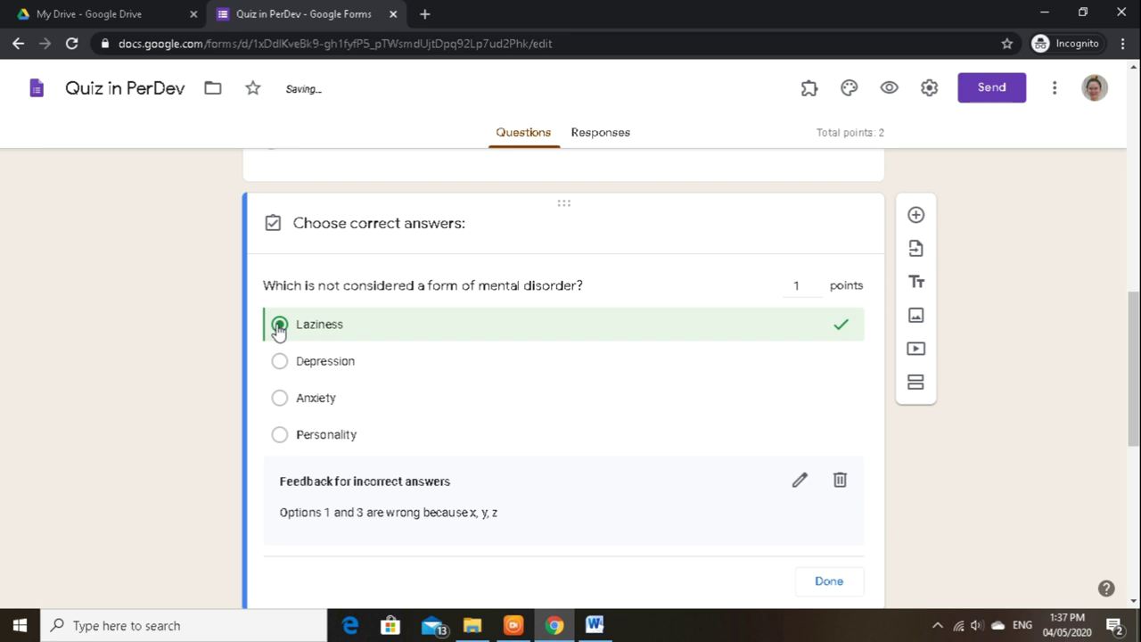
{"action": "left_click", "coordinate": [828, 582]}
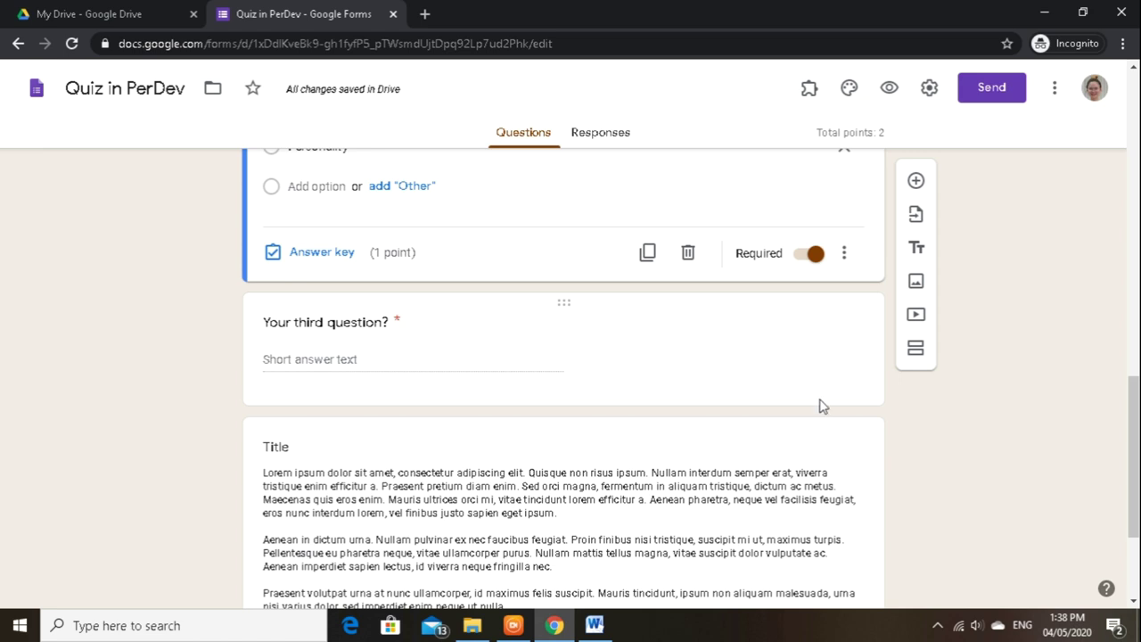
Delete the template's third question, the lorem ipsum title block and the fourth question at the end of the form.
{"action": "left_click", "coordinate": [389, 296]}
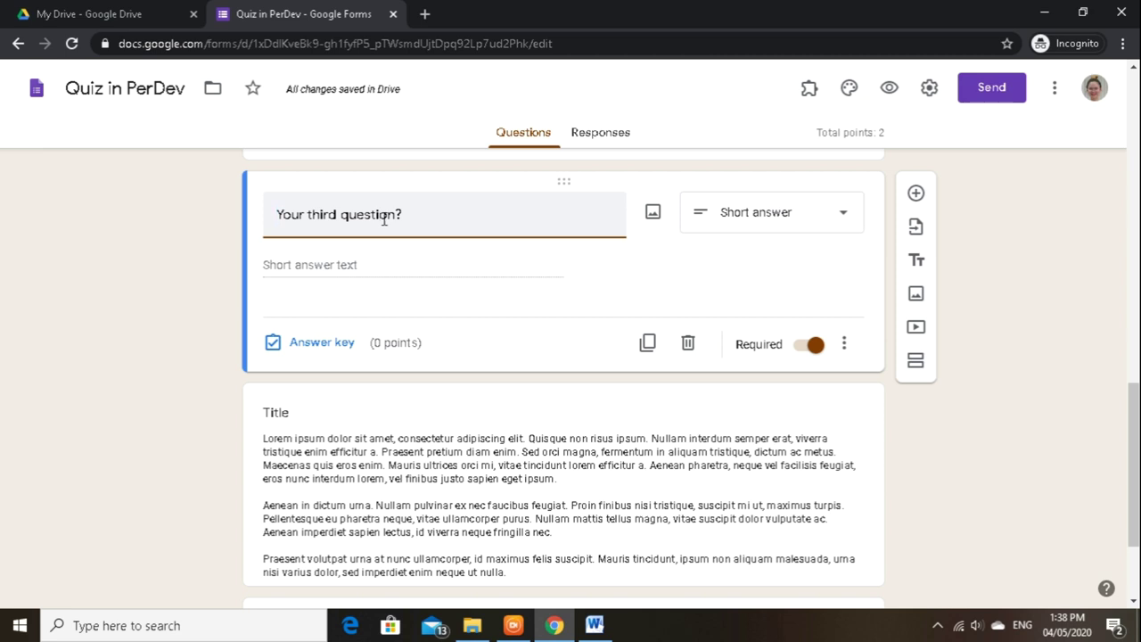
{"action": "left_click", "coordinate": [689, 348]}
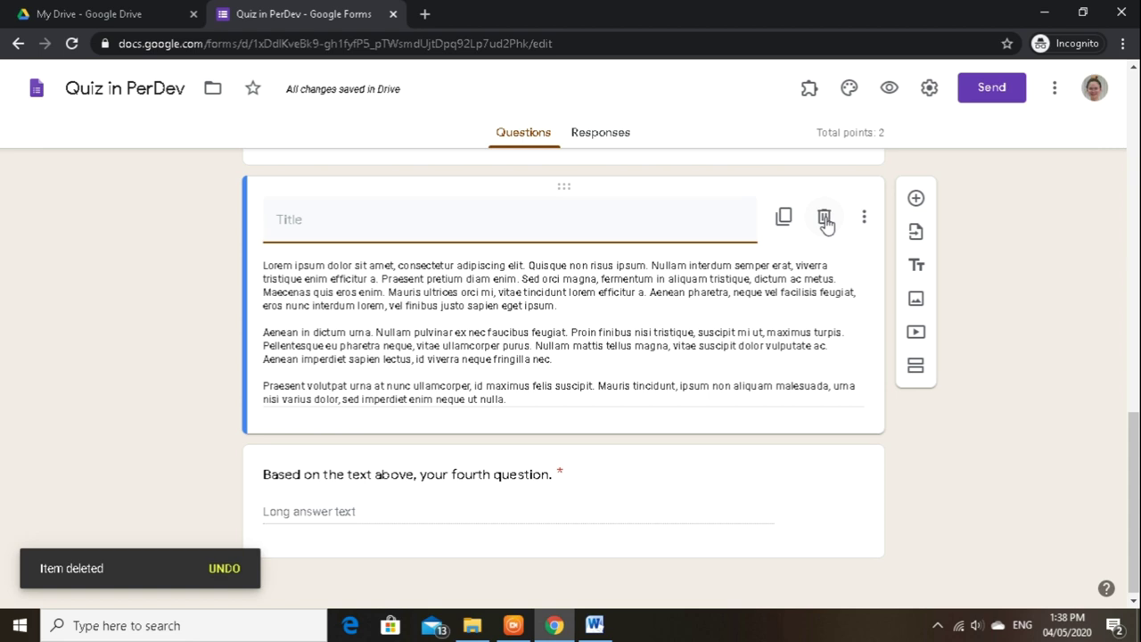
{"action": "left_click", "coordinate": [824, 220]}
{"action": "left_click", "coordinate": [757, 497]}
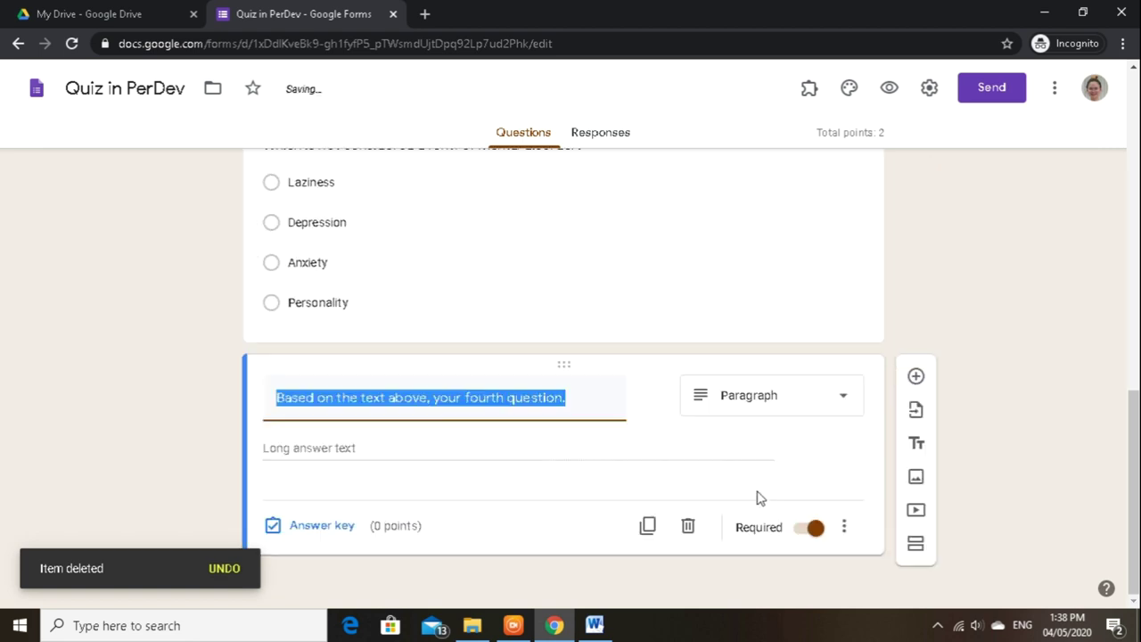
{"action": "left_click", "coordinate": [687, 527]}
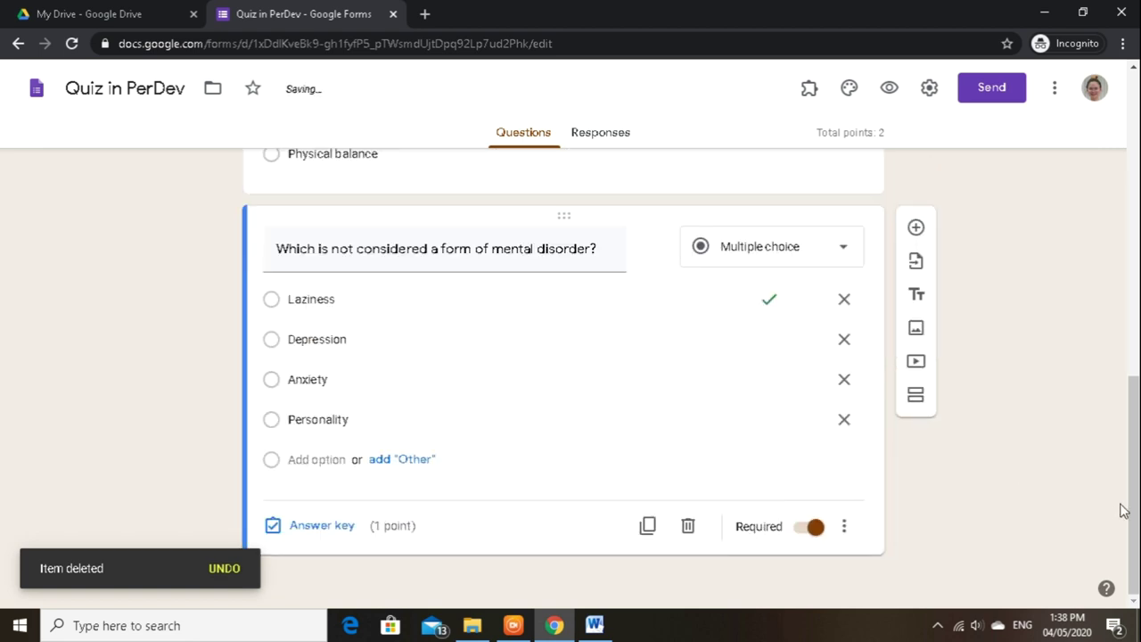
Add a blank multiple-choice question below the mental disorder question and set its answer key to 1 point.
{"action": "scroll", "coordinate": [1123, 510], "scroll_direction": "up", "scroll_amount": 3}
{"action": "scroll", "coordinate": [1122, 510], "scroll_direction": "down", "scroll_amount": 3}
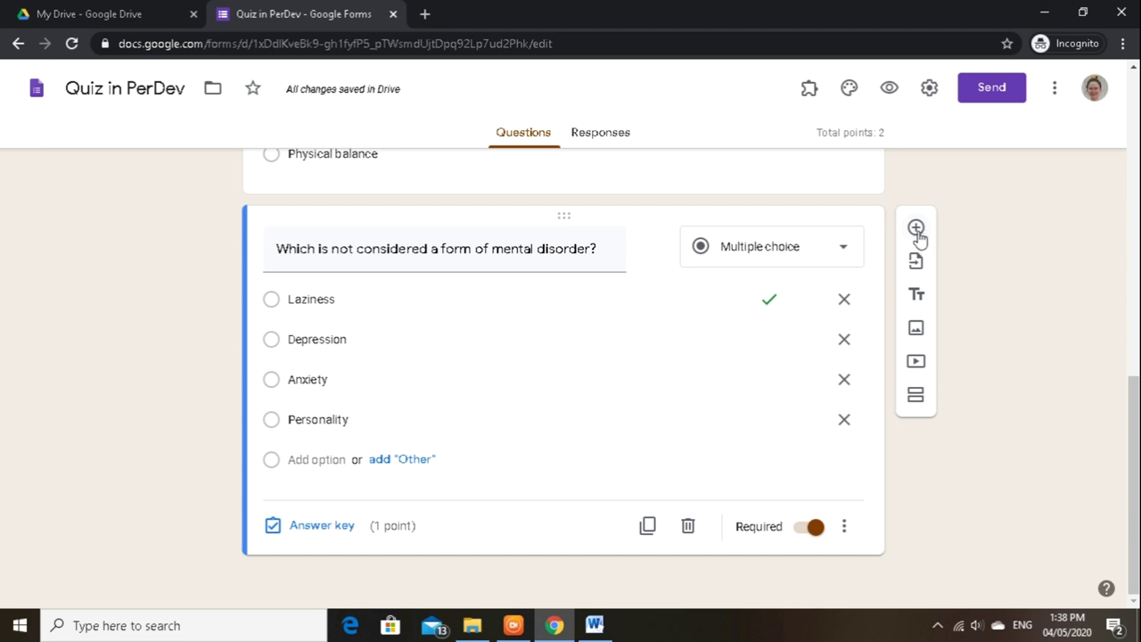
{"action": "left_click", "coordinate": [915, 229]}
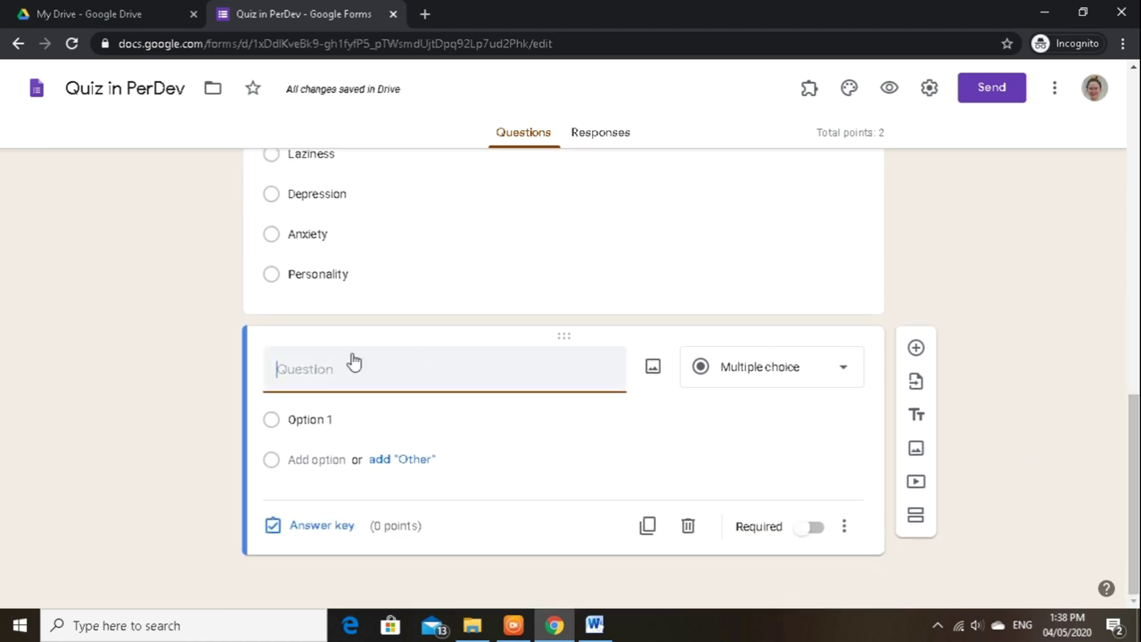
{"action": "left_click", "coordinate": [304, 368]}
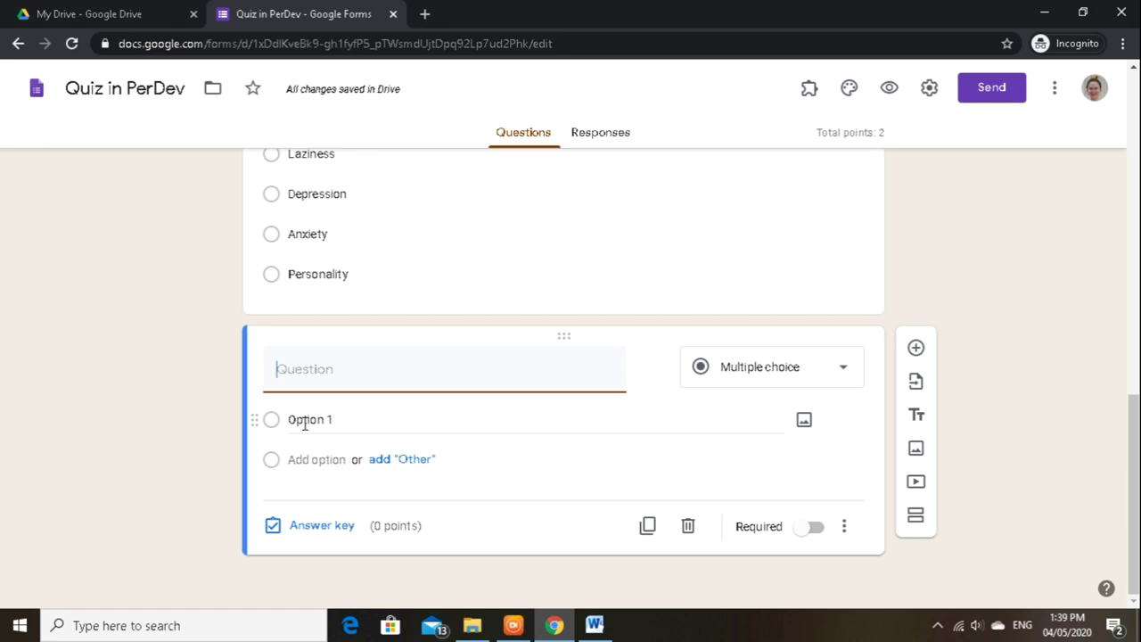
{"action": "left_click", "coordinate": [322, 526]}
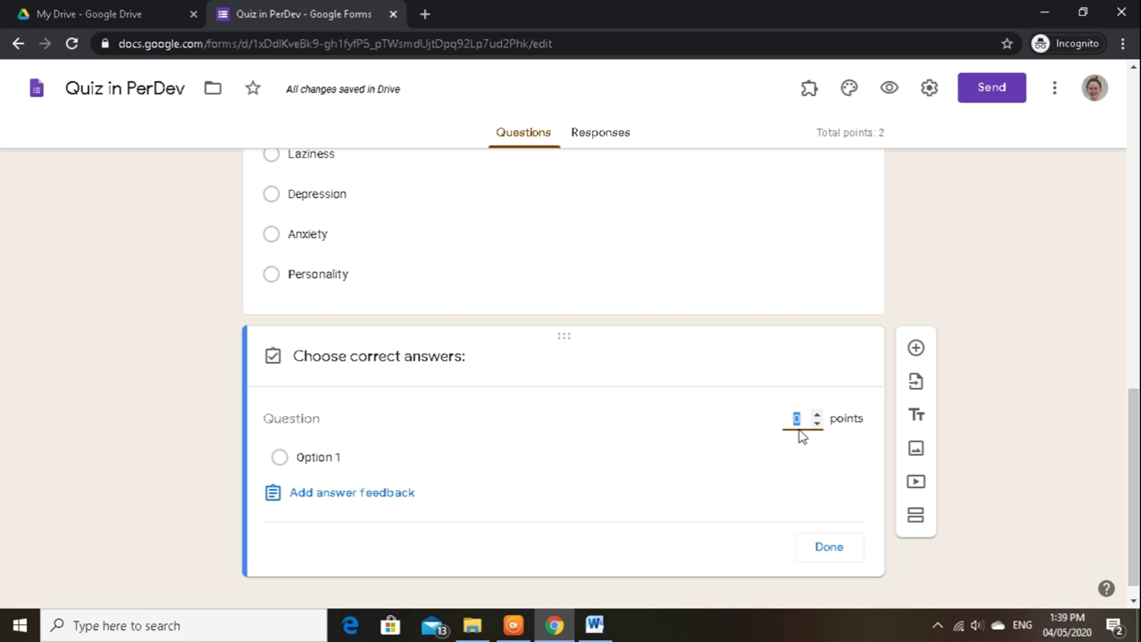
{"action": "type", "text": "2"}
{"action": "key", "text": "BackSpace"}
{"action": "type", "text": "1"}
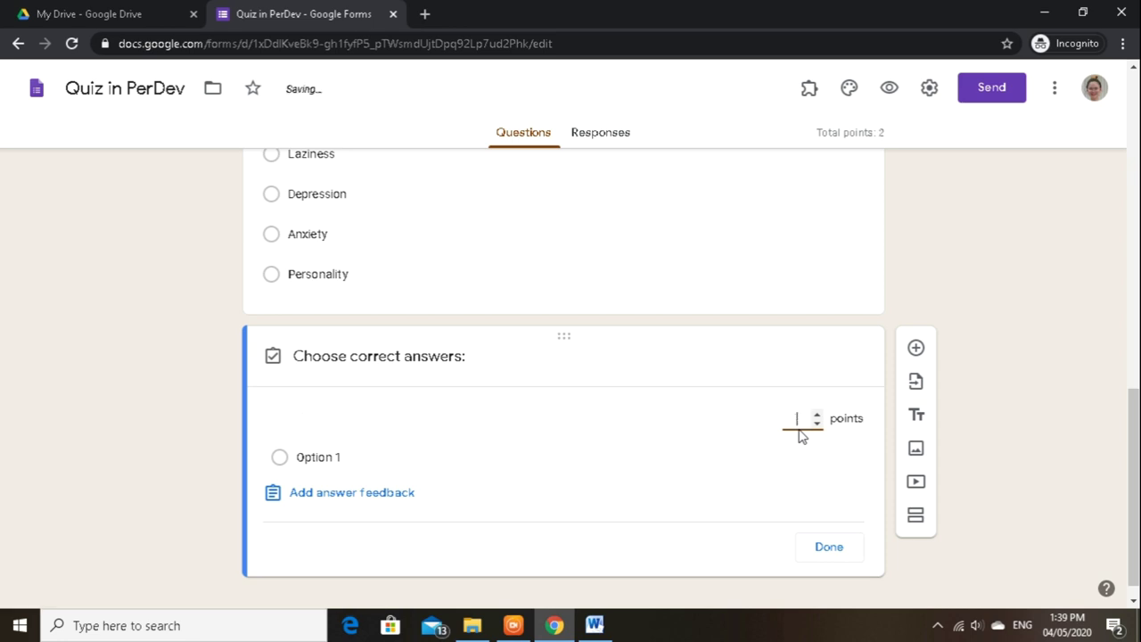
{"action": "left_click", "coordinate": [834, 549]}
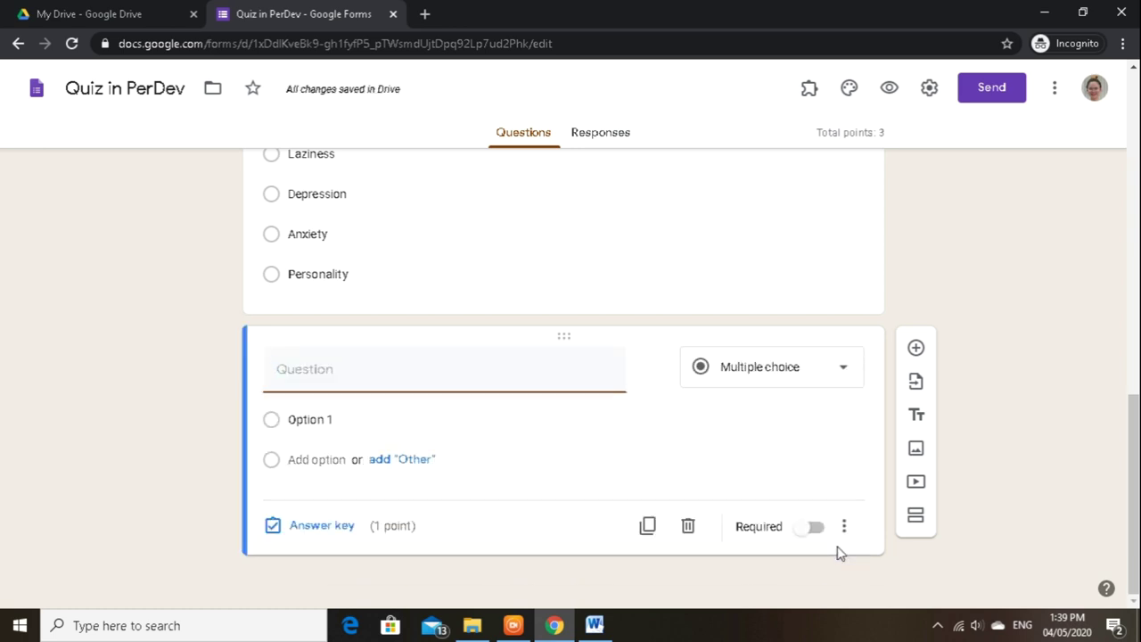
Delete the blank multiple-choice question at the end of the form.
{"action": "left_click", "coordinate": [688, 528]}
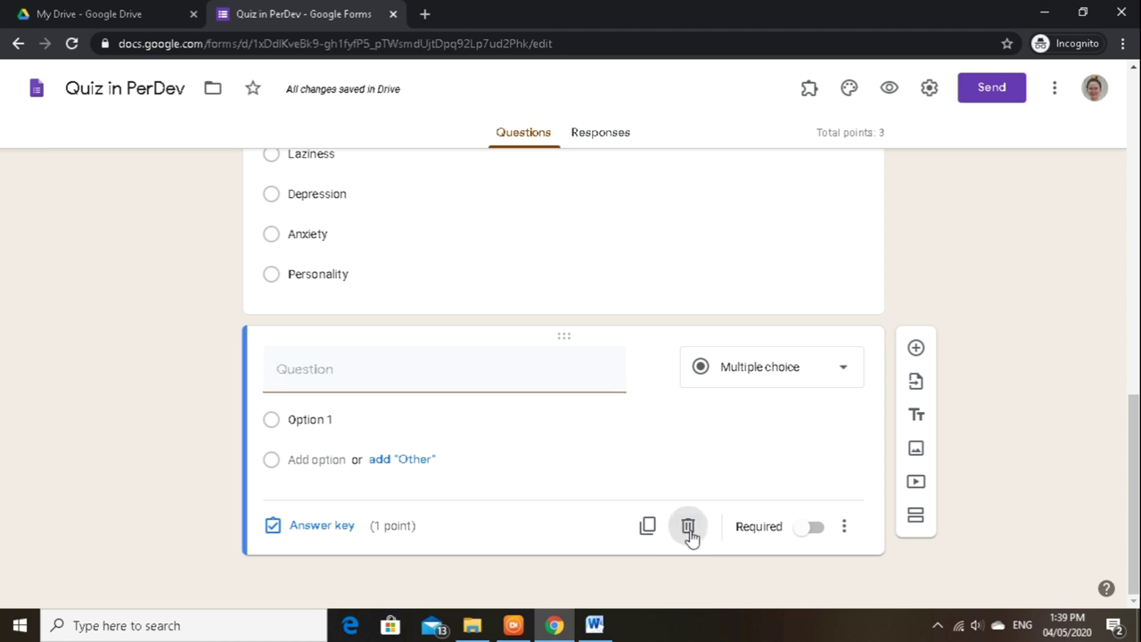
{"action": "left_click_drag", "start_coordinate": [1137, 482], "coordinate": [1130, 170]}
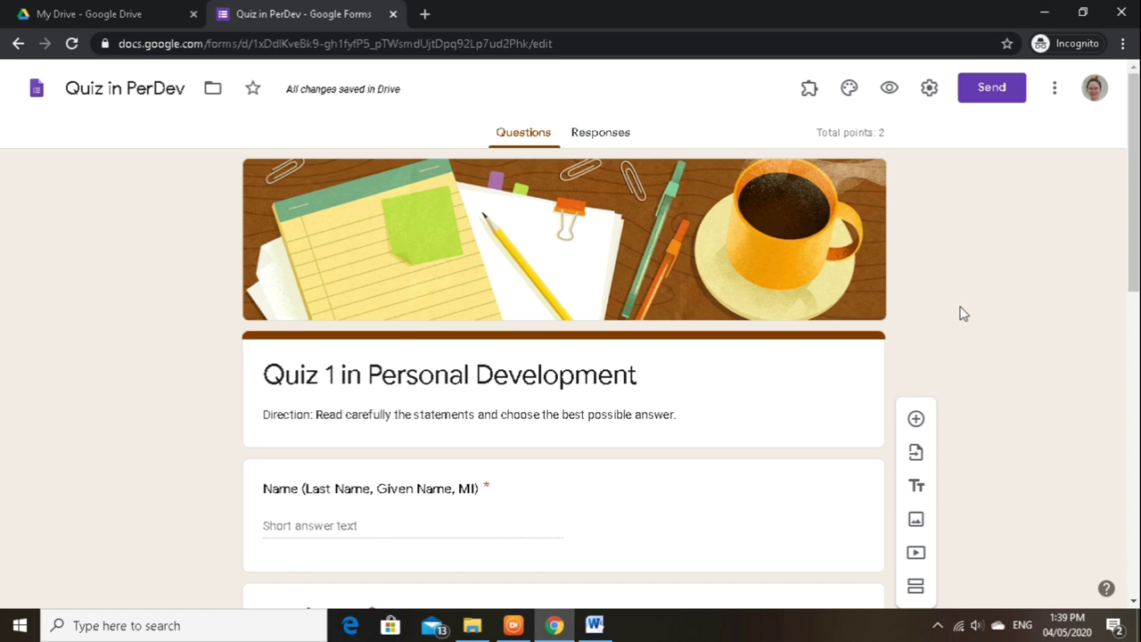
Turn on Shuffle question order in the form's presentation settings, leaving email collection off in the general settings.
{"action": "left_click", "coordinate": [929, 88]}
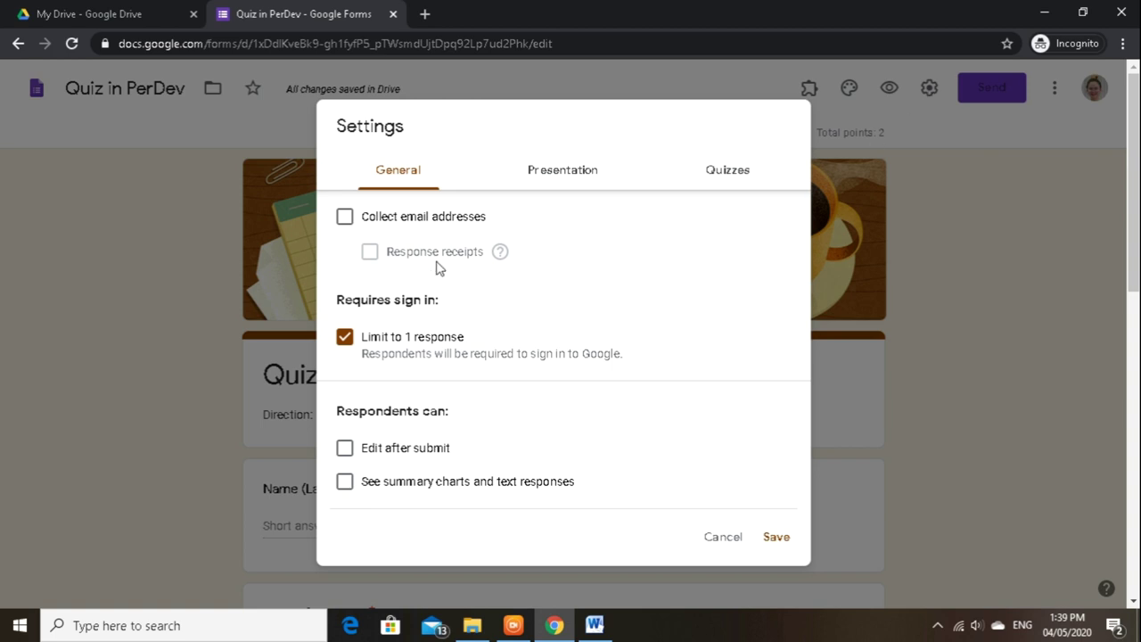
{"action": "left_click", "coordinate": [345, 226]}
{"action": "left_click", "coordinate": [345, 223]}
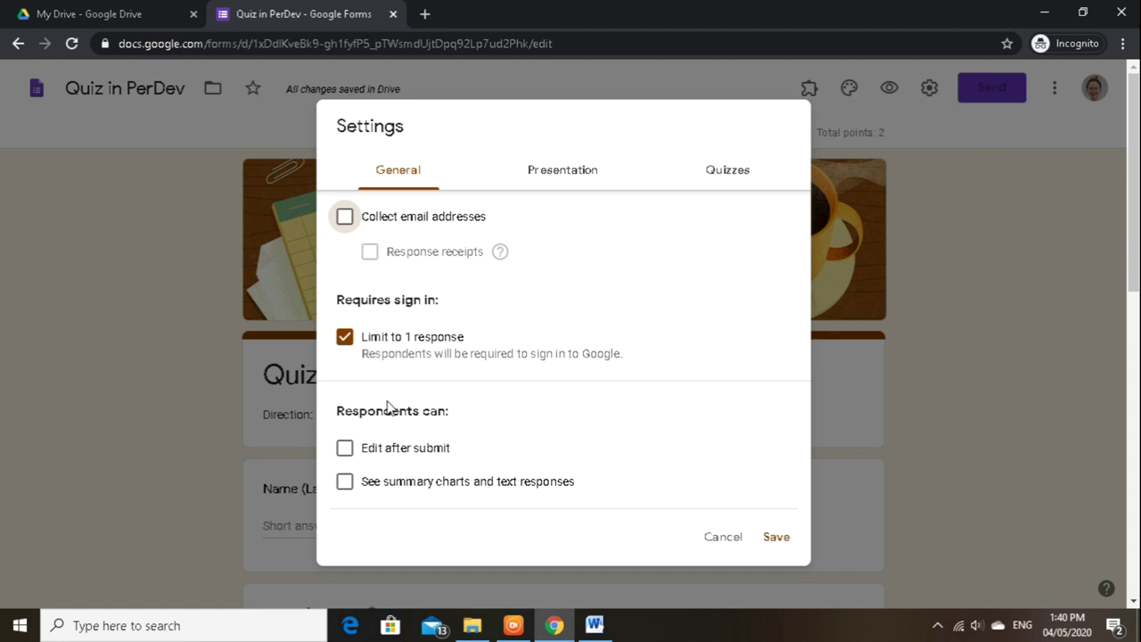
{"action": "left_click", "coordinate": [560, 173]}
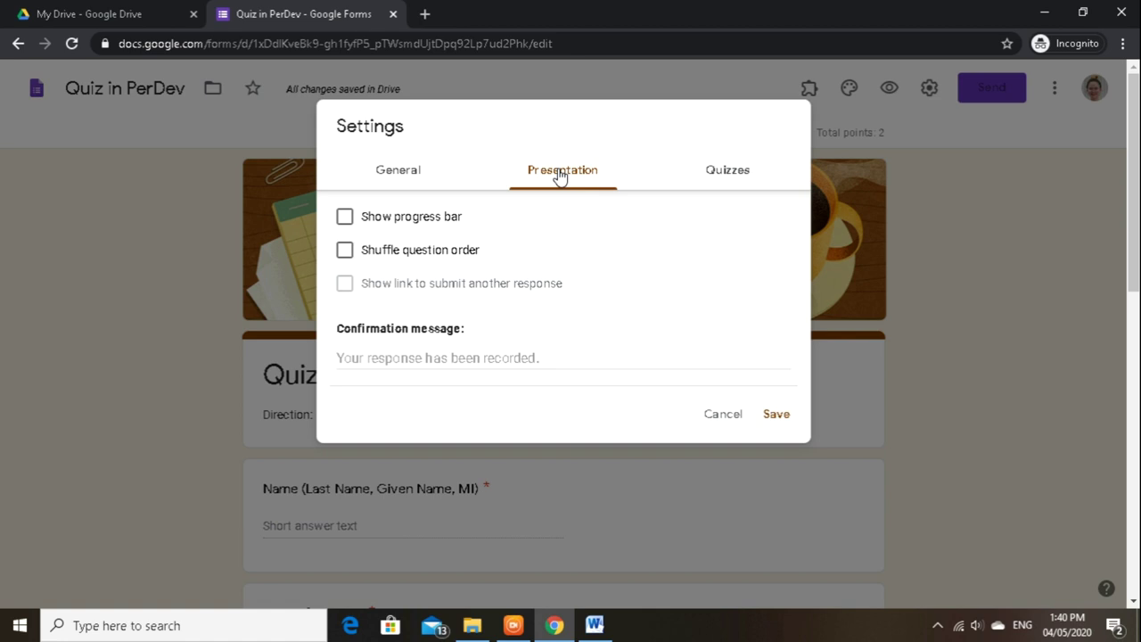
{"action": "left_click", "coordinate": [345, 252]}
Set the confirmation message to "Thank you for answering, your response has been recorded.".
{"action": "left_click", "coordinate": [423, 359]}
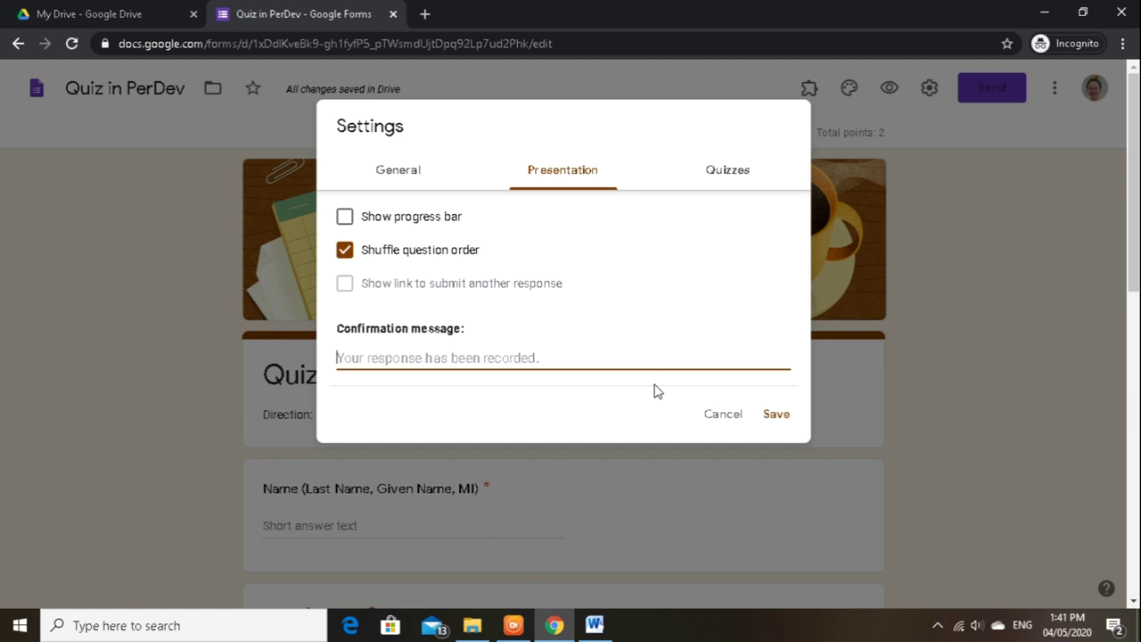
{"action": "type", "text": "Thank"}
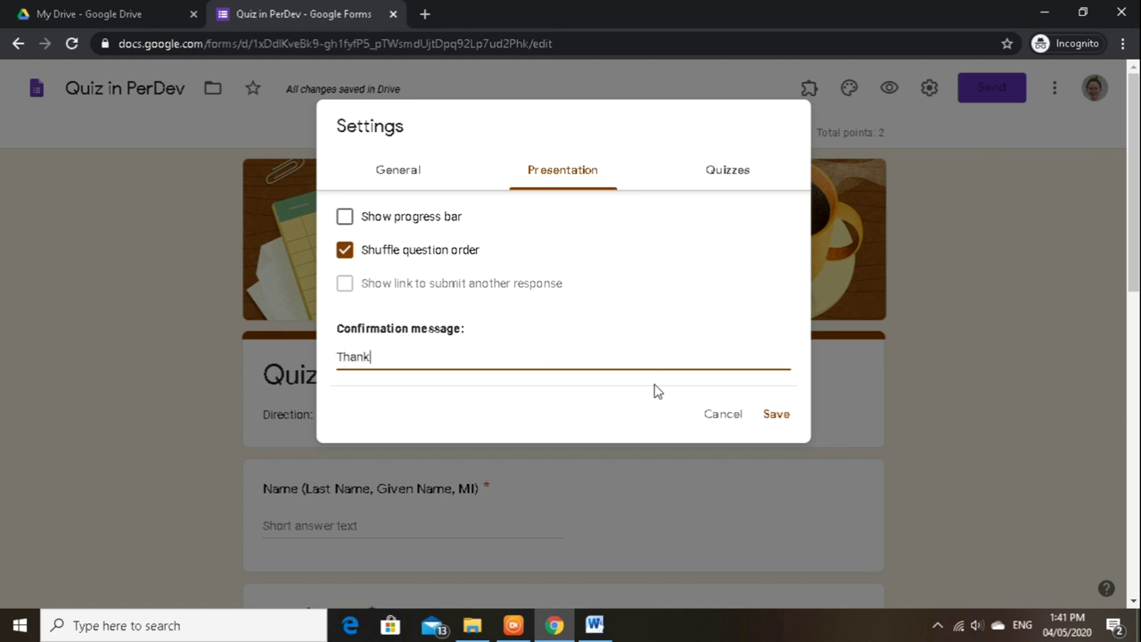
{"action": "type", "text": " you for answering, your rse"}
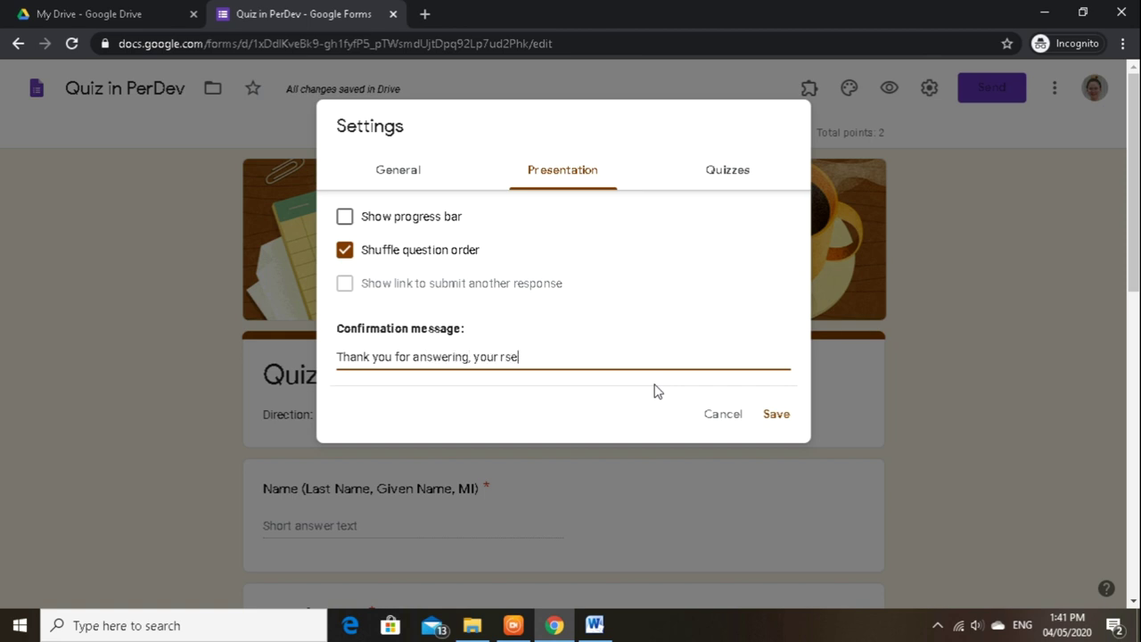
{"action": "key", "text": "BackSpace"}
{"action": "key", "text": "BackSpace"}
{"action": "type", "text": "esponse has been recorded."}
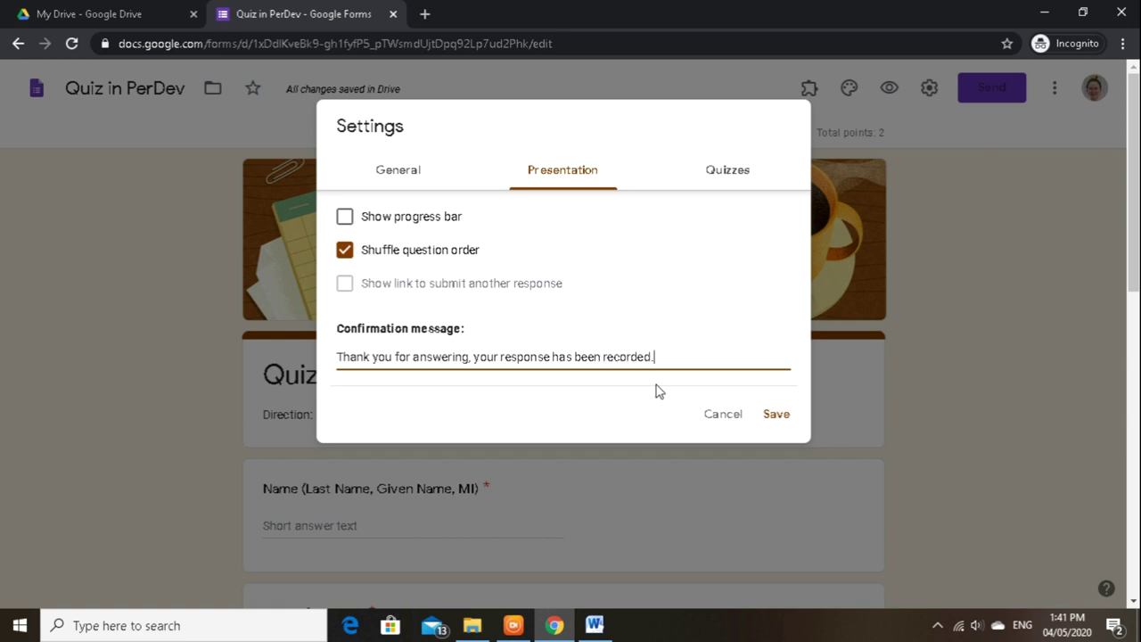
Release grades later, after manual review, hide missed questions, correct answers and point values from respondents, and save the settings.
{"action": "left_click", "coordinate": [743, 177]}
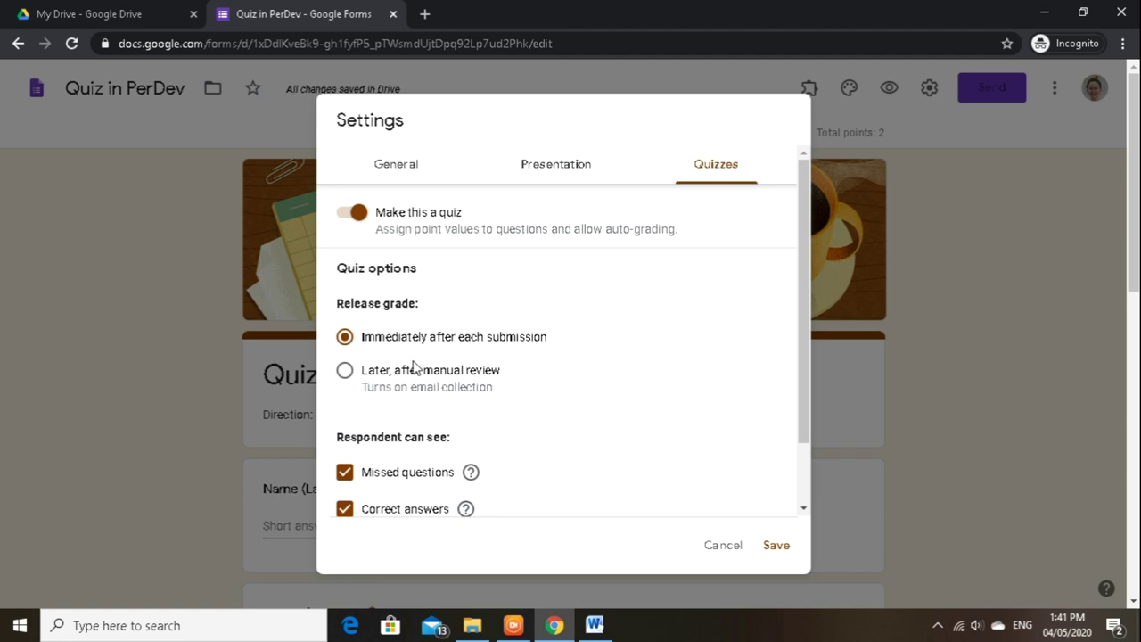
{"action": "left_click", "coordinate": [344, 372]}
{"action": "scroll", "coordinate": [352, 388], "scroll_direction": "down", "scroll_amount": 1}
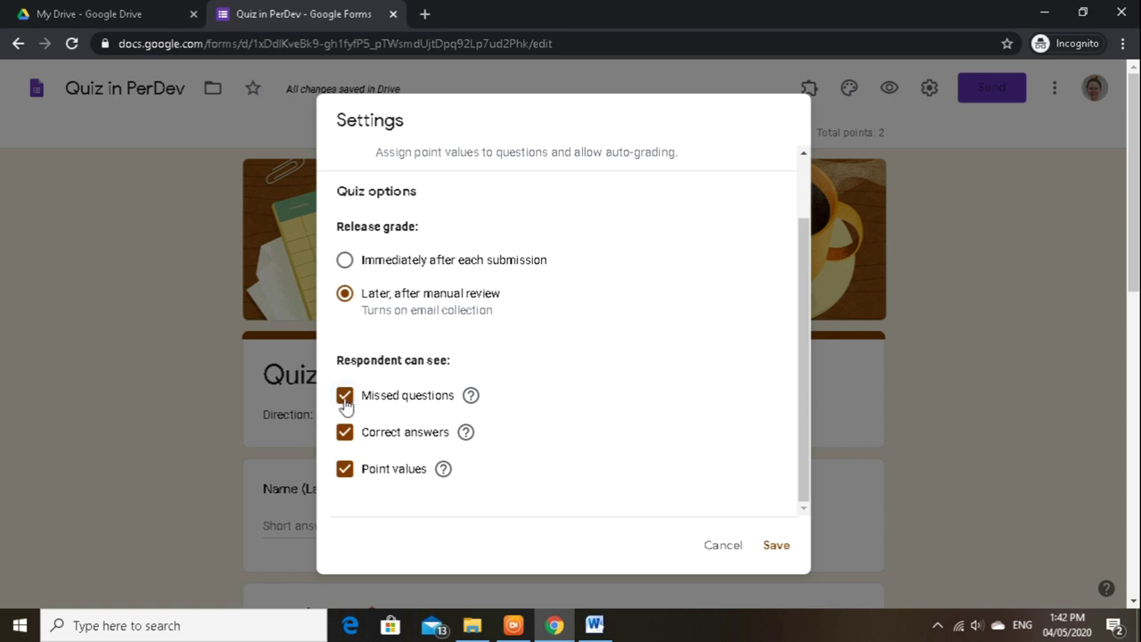
{"action": "left_click", "coordinate": [346, 401]}
{"action": "left_click", "coordinate": [344, 434]}
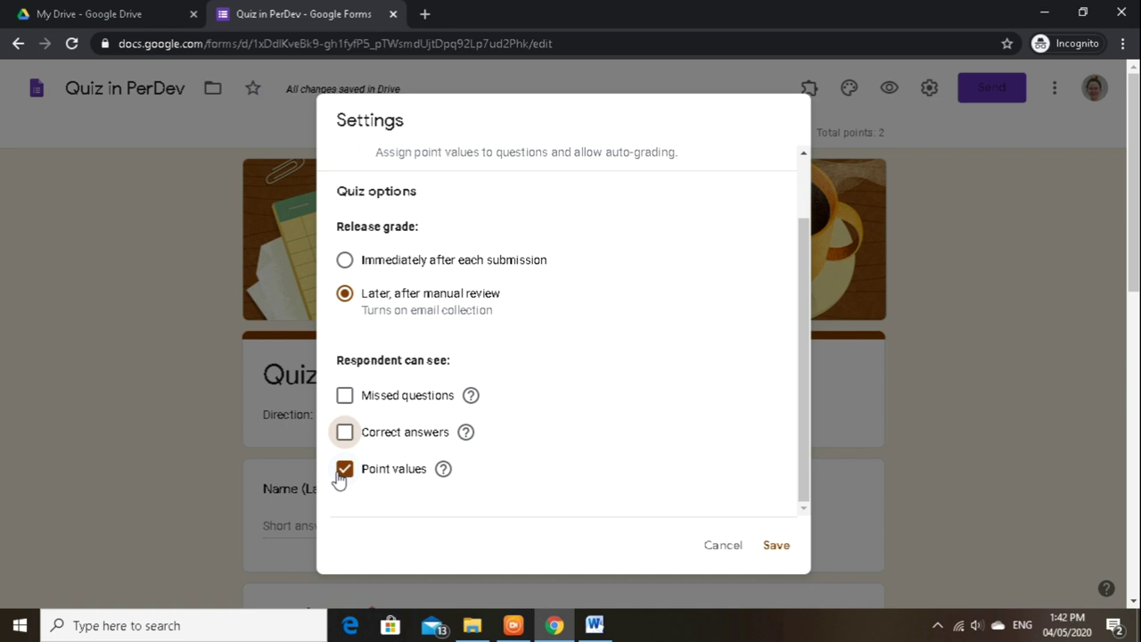
{"action": "left_click", "coordinate": [349, 473]}
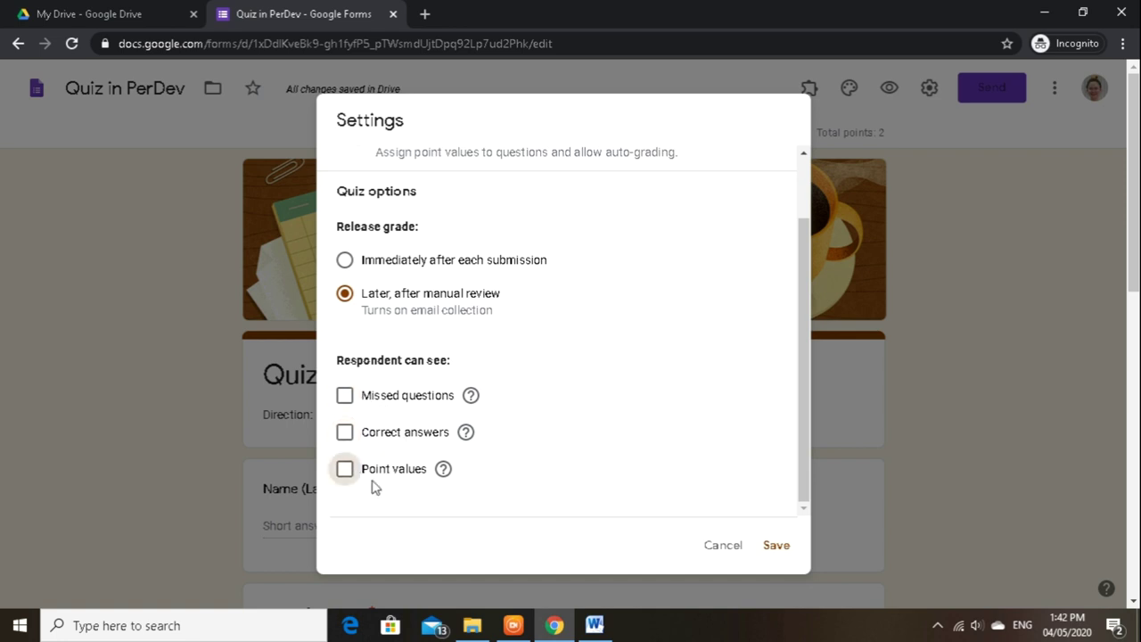
{"action": "left_click", "coordinate": [777, 545]}
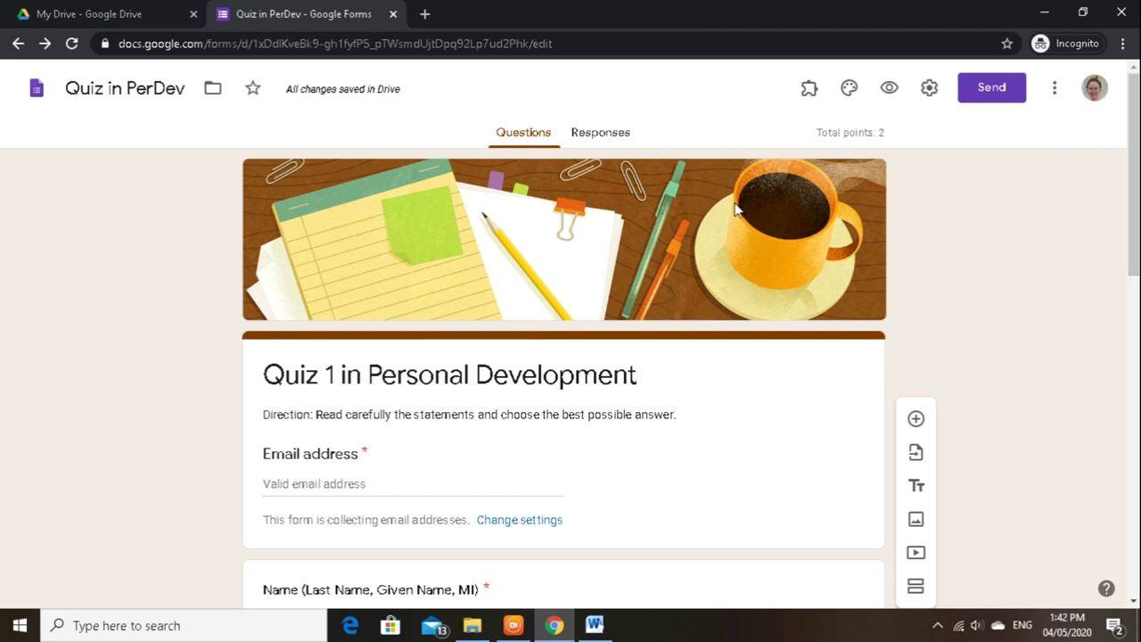
Change the form's theme color to light blue and close the theme options.
{"action": "left_click", "coordinate": [850, 89]}
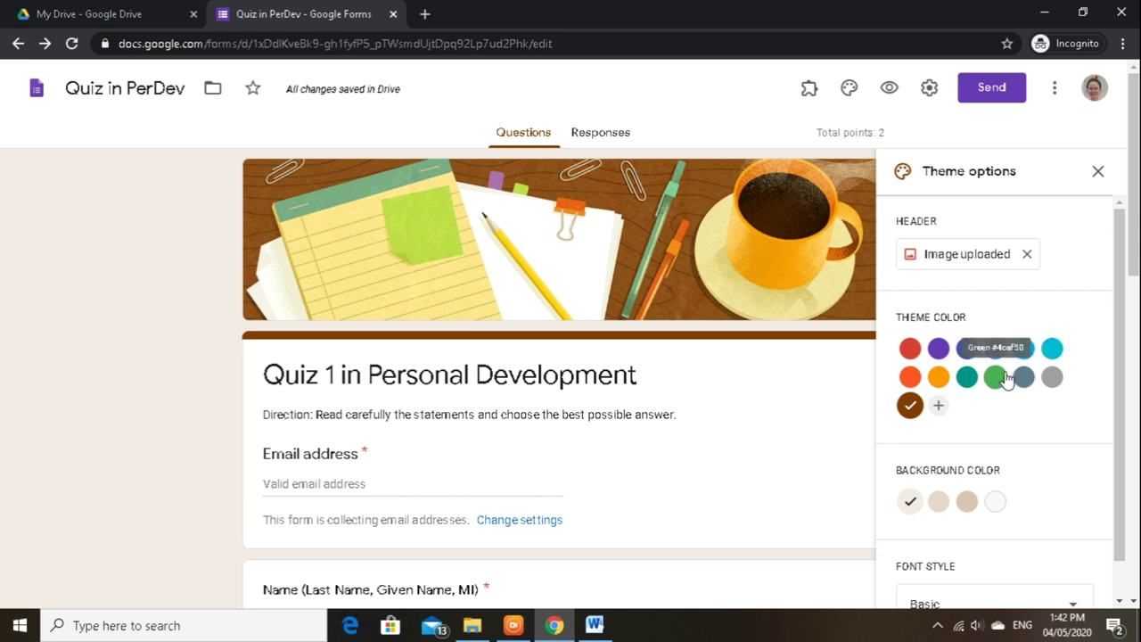
{"action": "left_click", "coordinate": [1023, 350]}
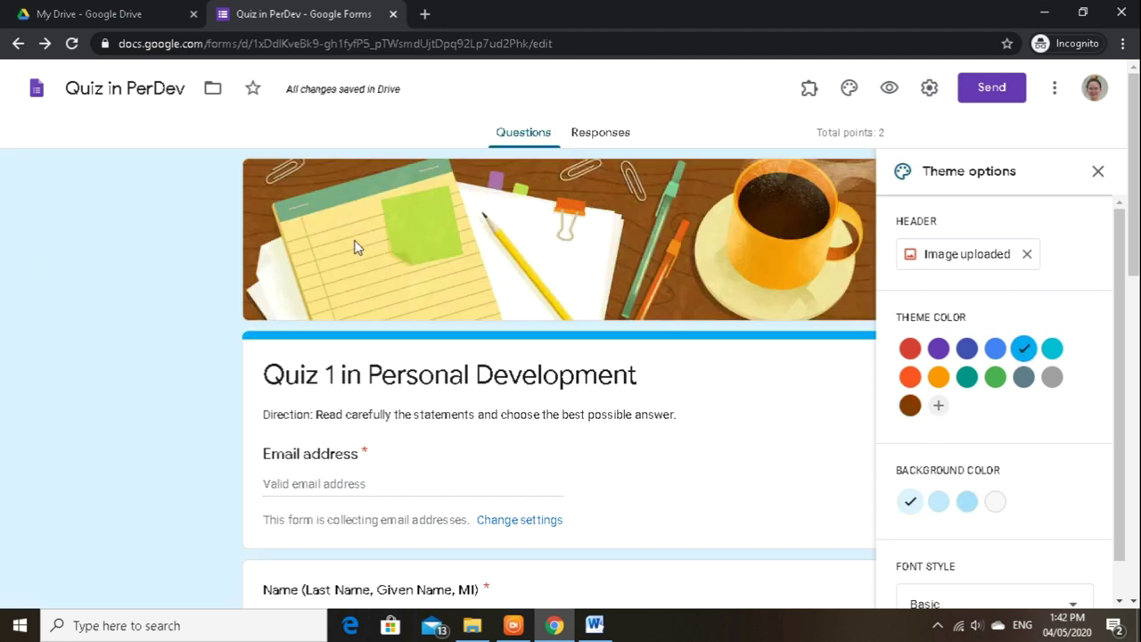
{"action": "scroll", "coordinate": [1117, 357], "scroll_direction": "down", "scroll_amount": 1}
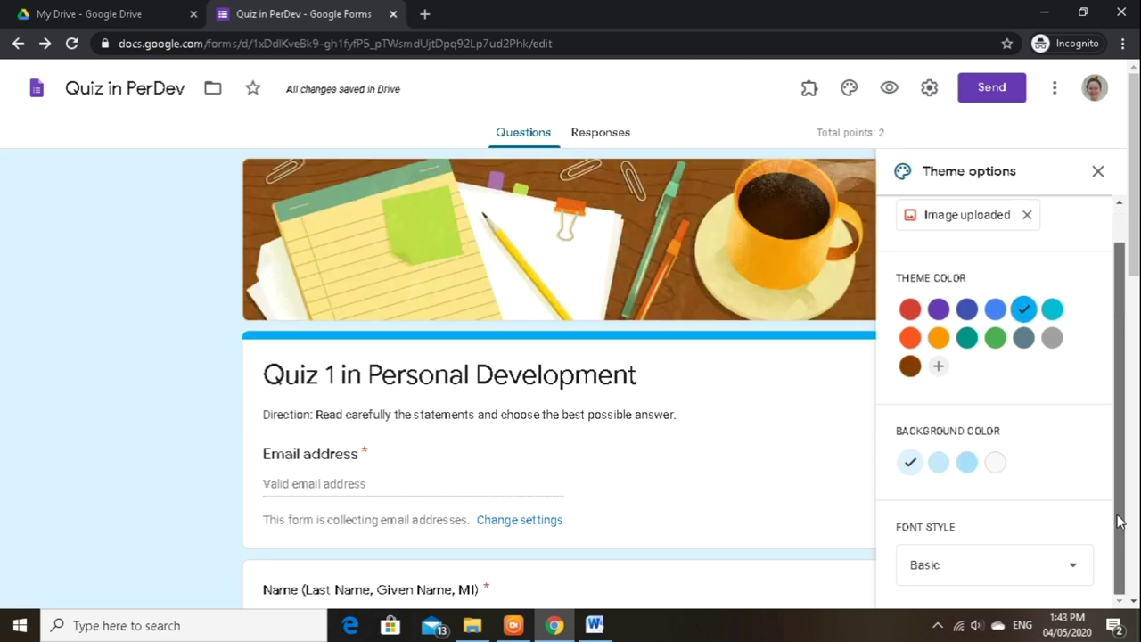
{"action": "left_click", "coordinate": [1097, 172]}
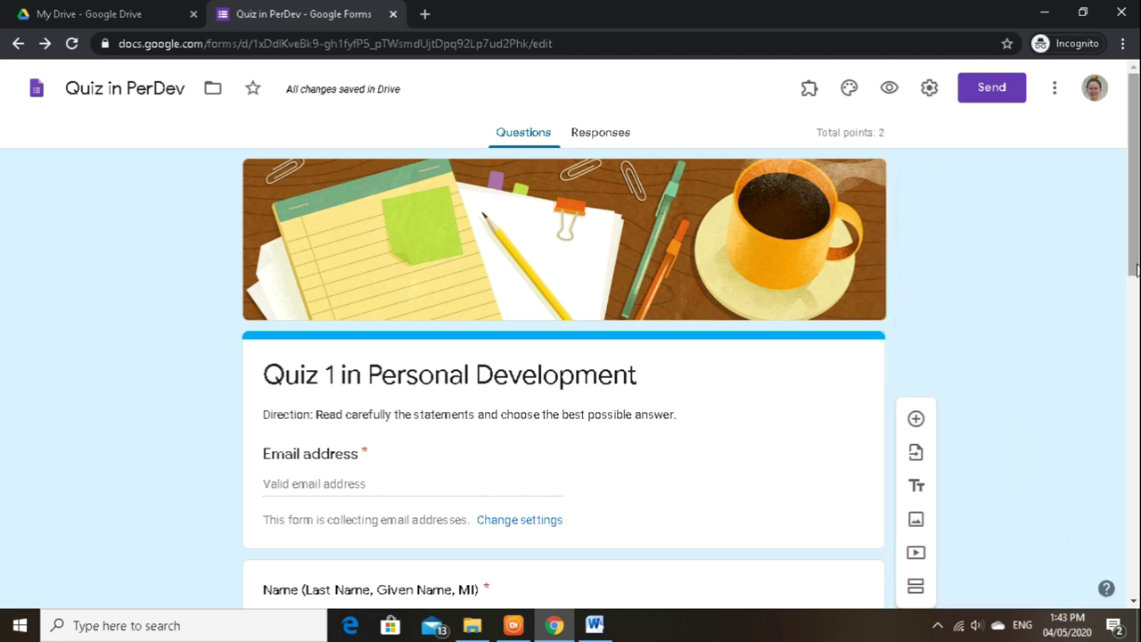
{"action": "mouse_move", "coordinate": [1134, 257]}
{"action": "left_mouse_down"}
{"action": "mouse_move", "coordinate": [1133, 582]}
{"action": "mouse_move", "coordinate": [1132, 258]}
{"action": "left_mouse_up"}
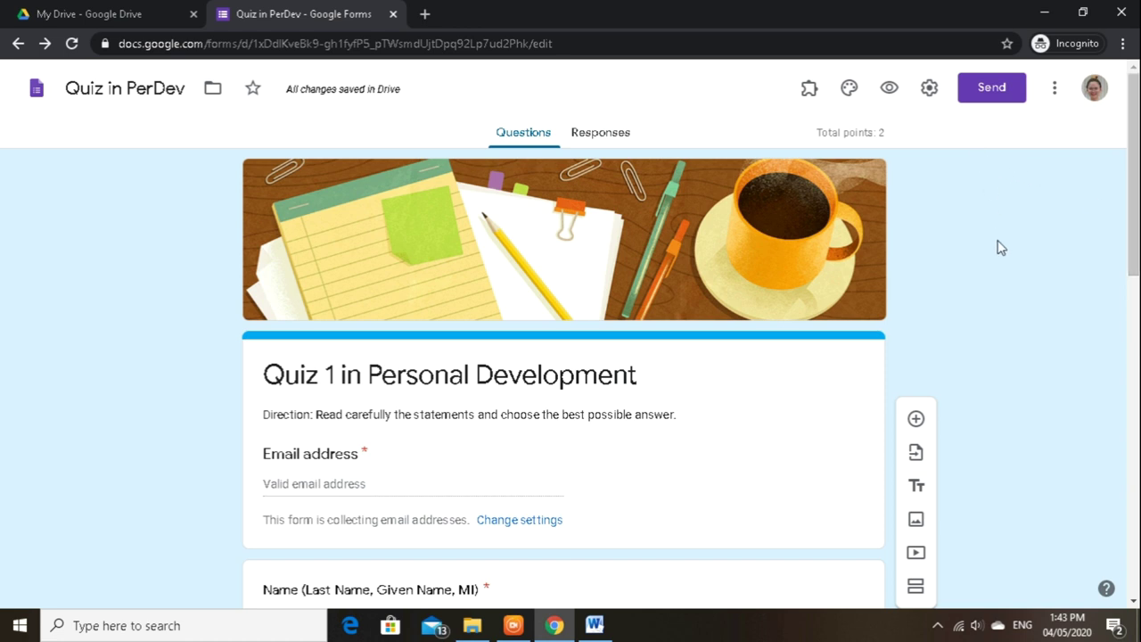
Copy the form's shortened sharing link and close the send dialog.
{"action": "left_click", "coordinate": [1002, 95]}
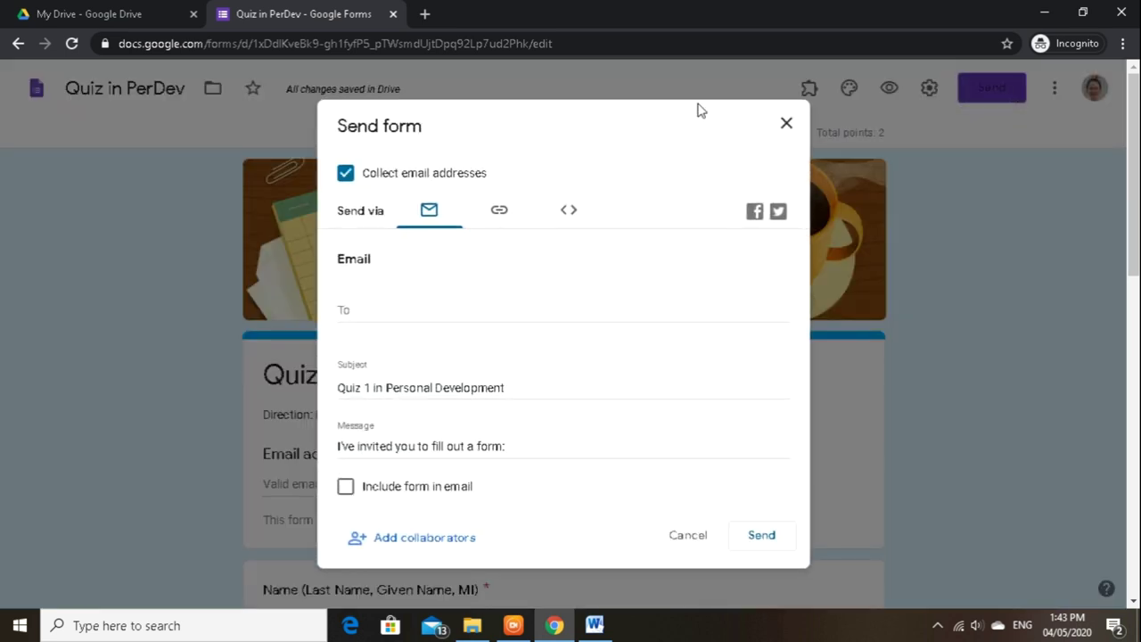
{"action": "left_click", "coordinate": [498, 216]}
{"action": "left_click", "coordinate": [347, 321]}
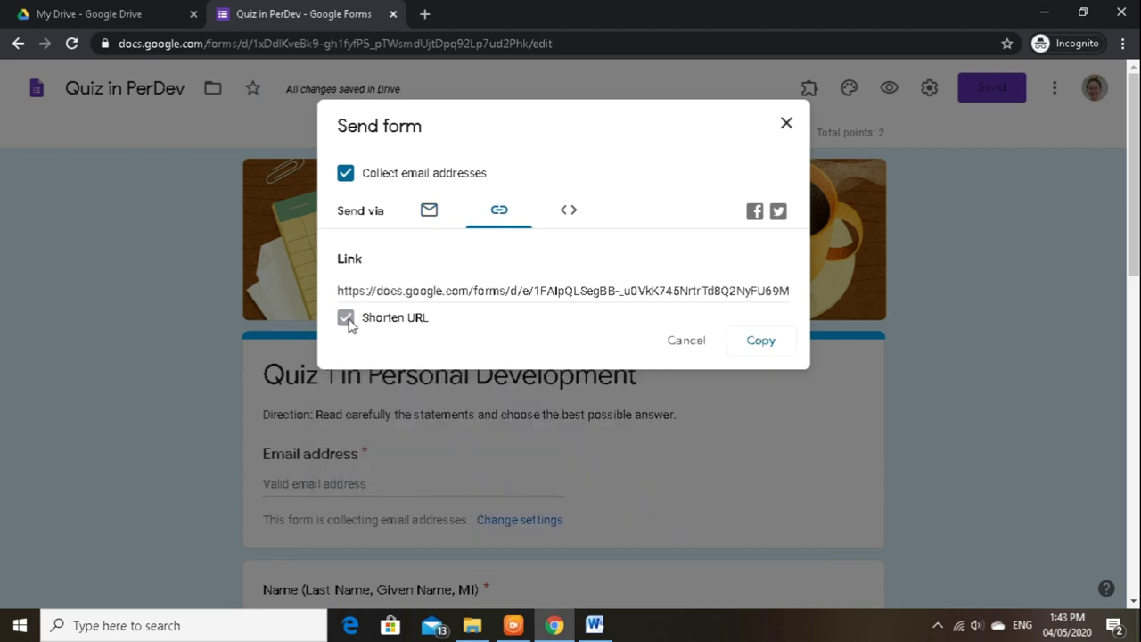
{"action": "left_click", "coordinate": [772, 352]}
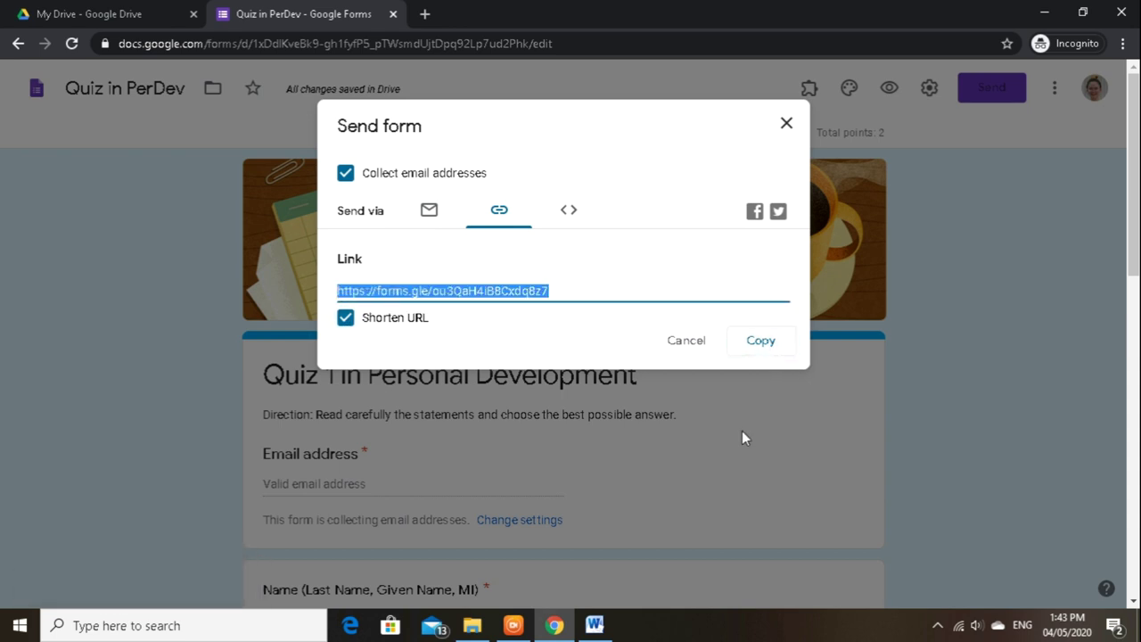
{"action": "left_click", "coordinate": [788, 124]}
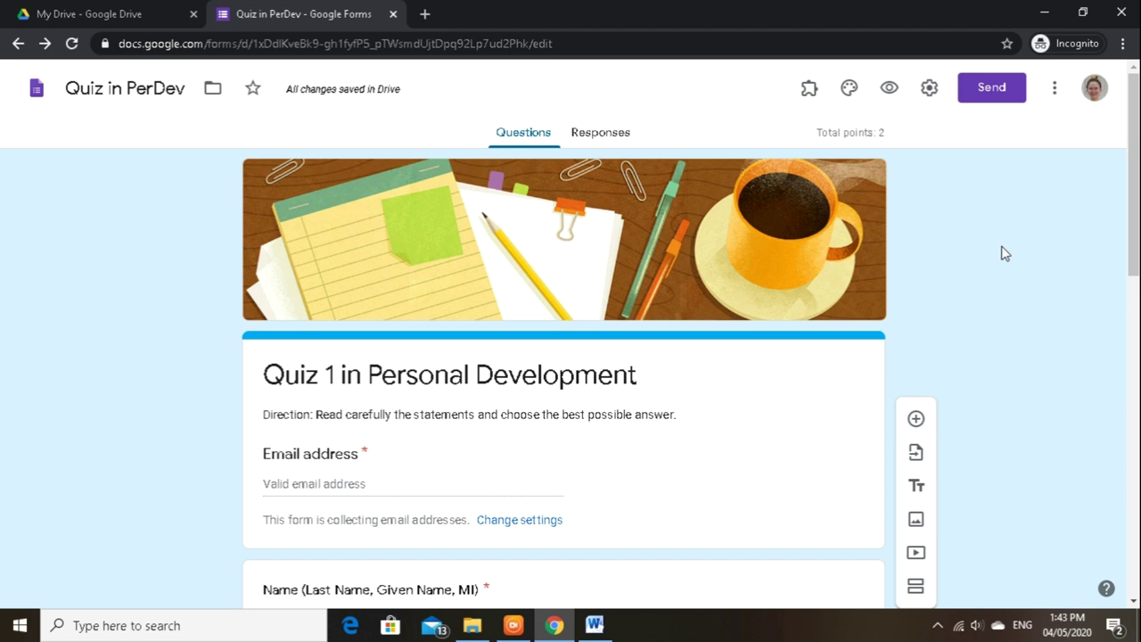
Preview the quiz as a respondent from header to submit area, and close the preview.
{"action": "left_click", "coordinate": [888, 97]}
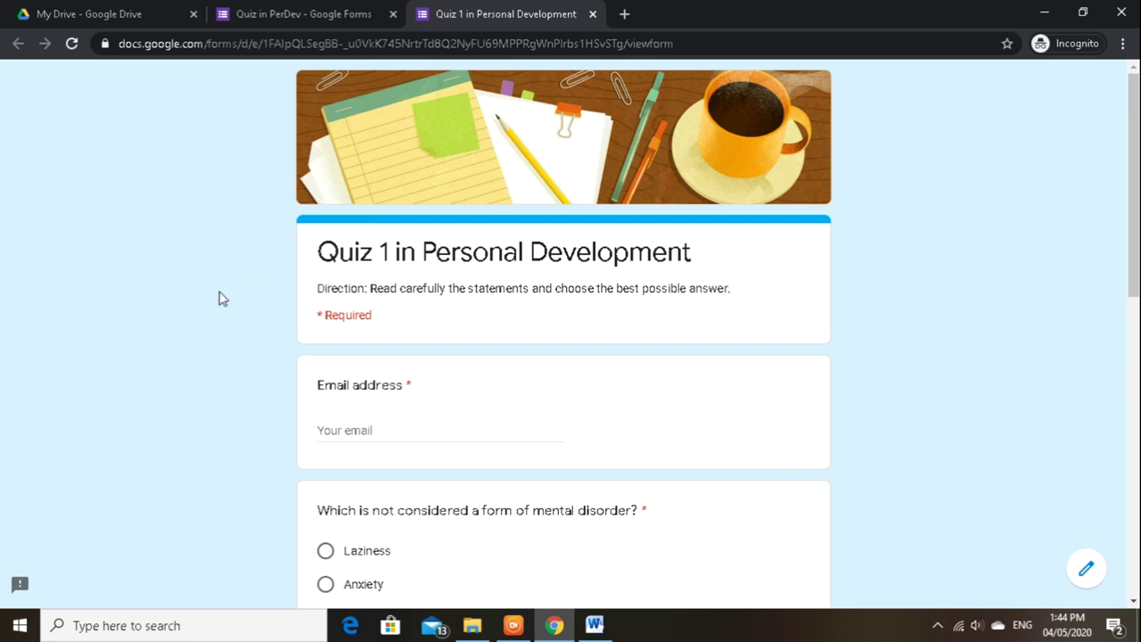
{"action": "left_click_drag", "start_coordinate": [1136, 170], "coordinate": [1136, 468]}
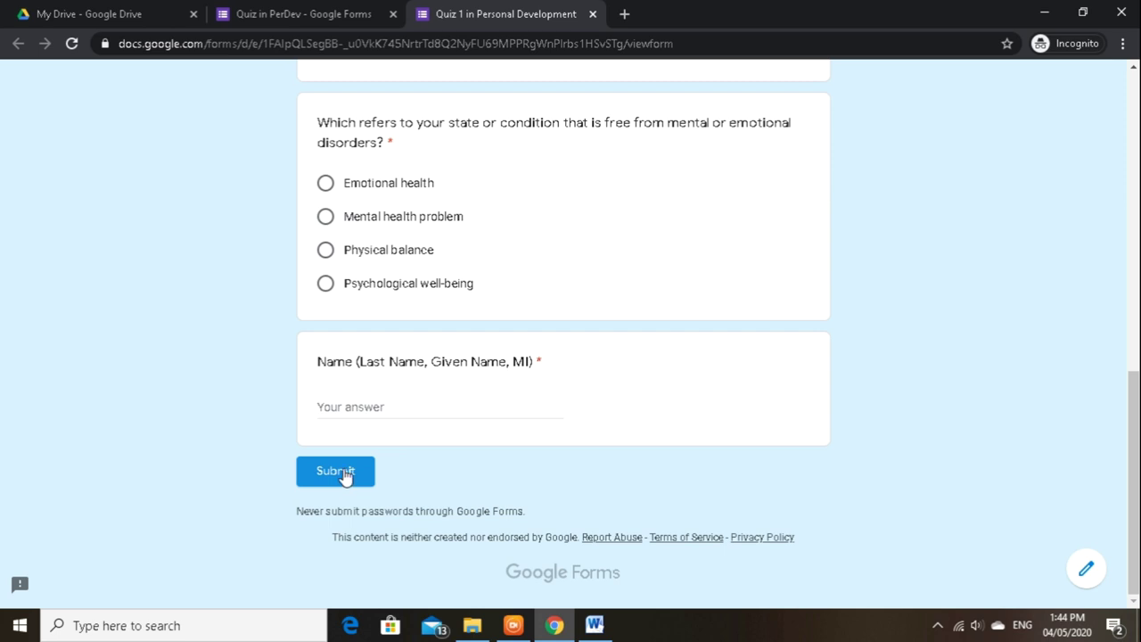
{"action": "scroll", "coordinate": [1137, 435], "scroll_direction": "up", "scroll_amount": 15}
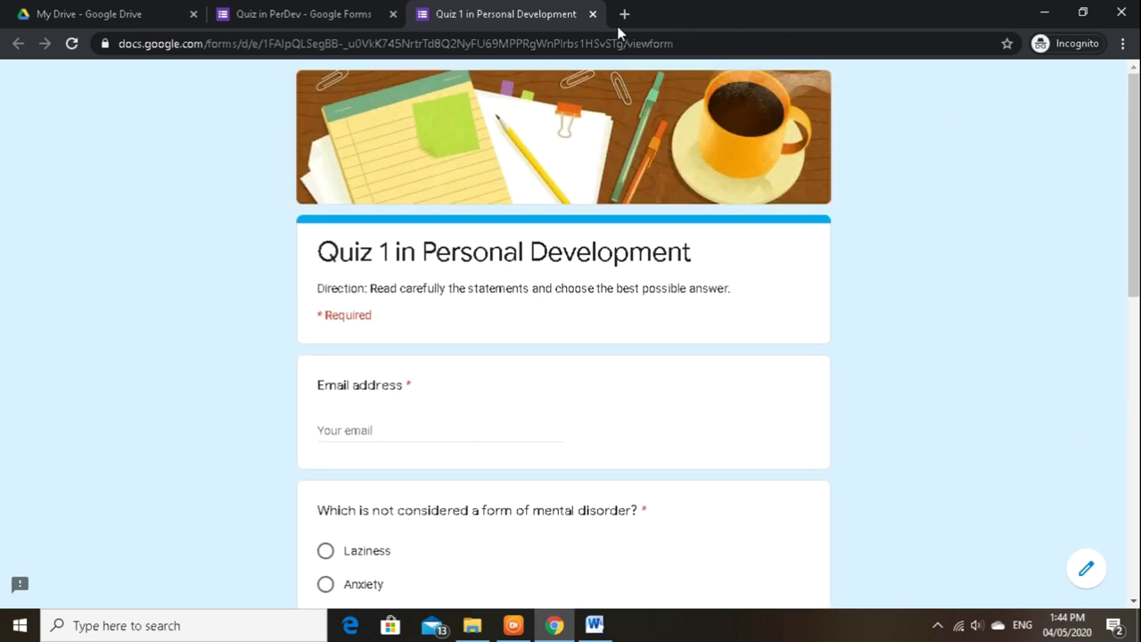
{"action": "left_click", "coordinate": [594, 16]}
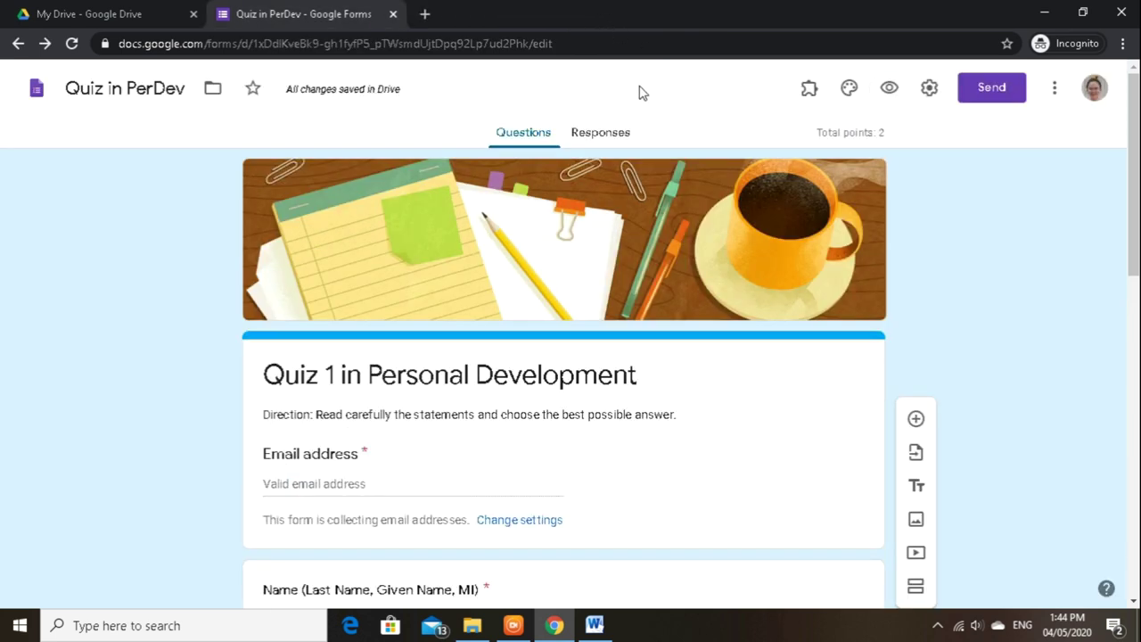
Create a new spreadsheet named "Quiz in PerDev (Responses)" as the destination for the form's responses.
{"action": "left_click", "coordinate": [612, 143]}
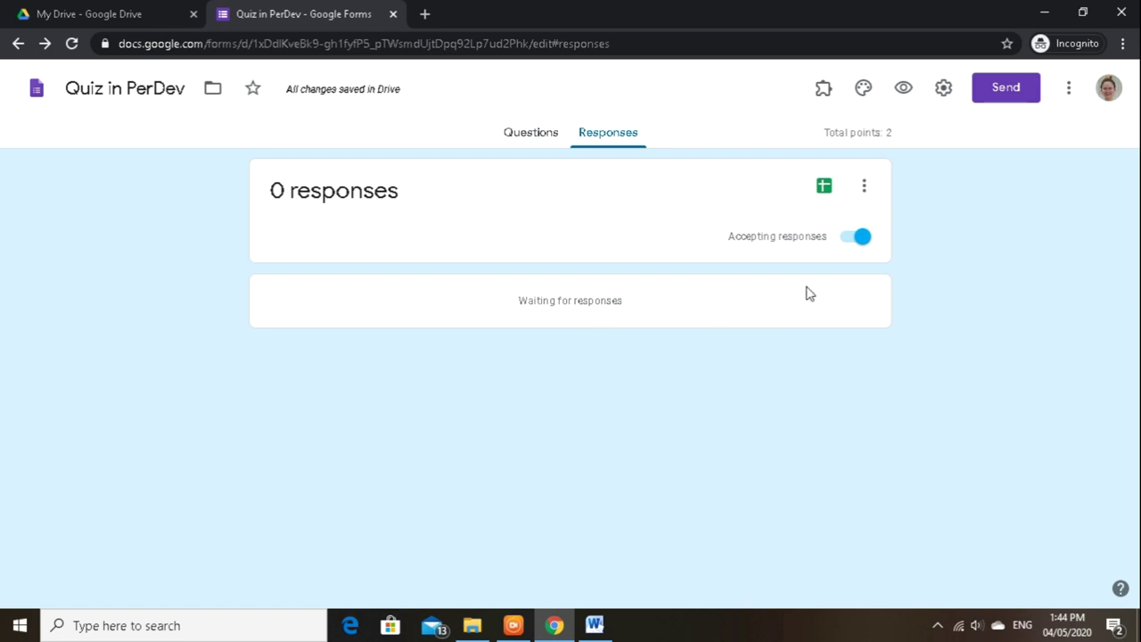
{"action": "left_click", "coordinate": [825, 198]}
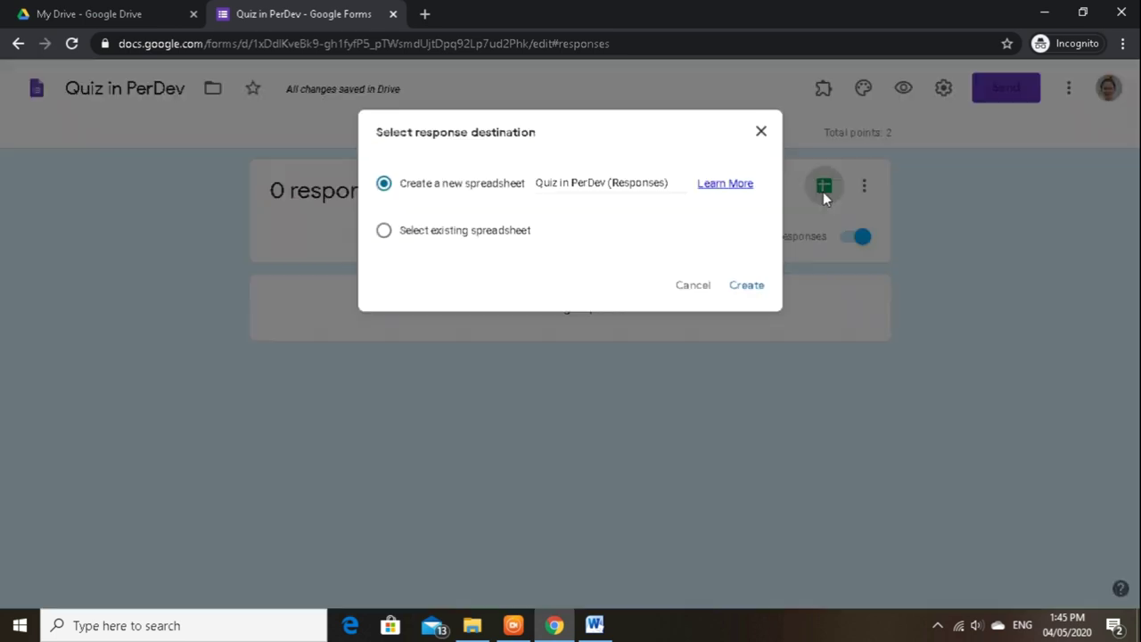
{"action": "left_click", "coordinate": [734, 280]}
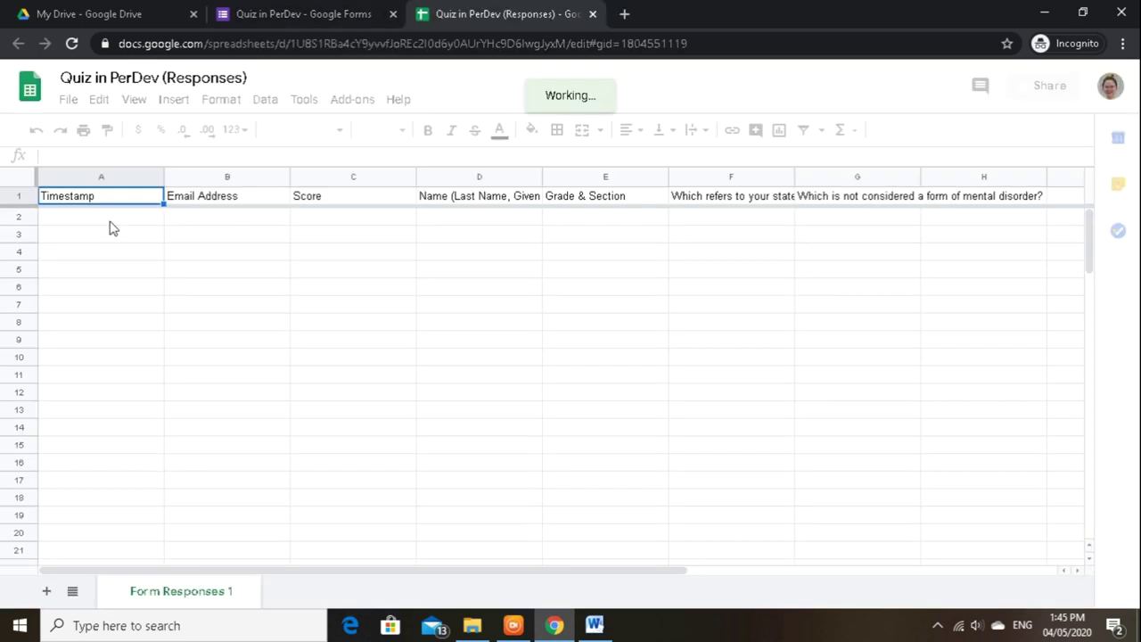
Examine the response sheet's columns one by one, from Timestamp through the mental disorder question.
{"action": "left_click", "coordinate": [109, 228]}
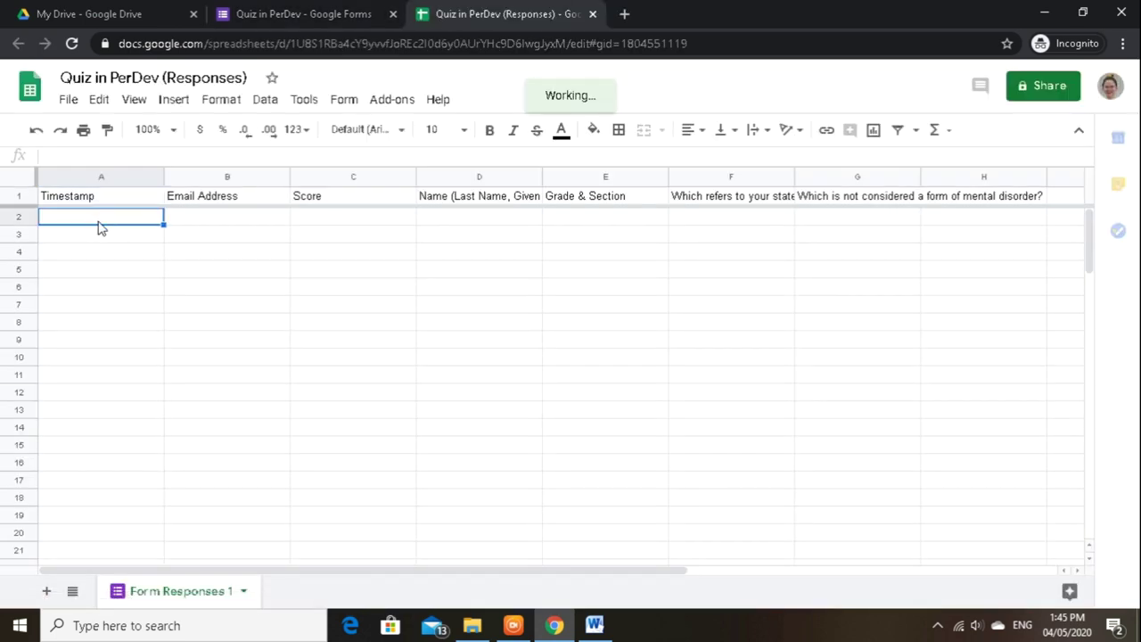
{"action": "left_click", "coordinate": [221, 227]}
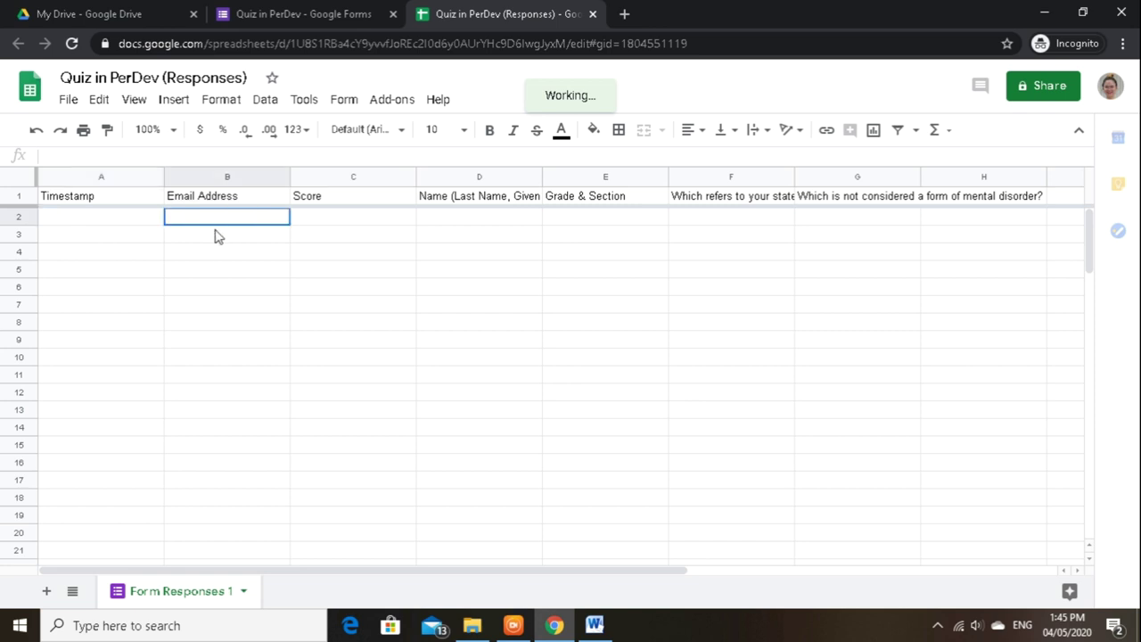
{"action": "left_click", "coordinate": [361, 230]}
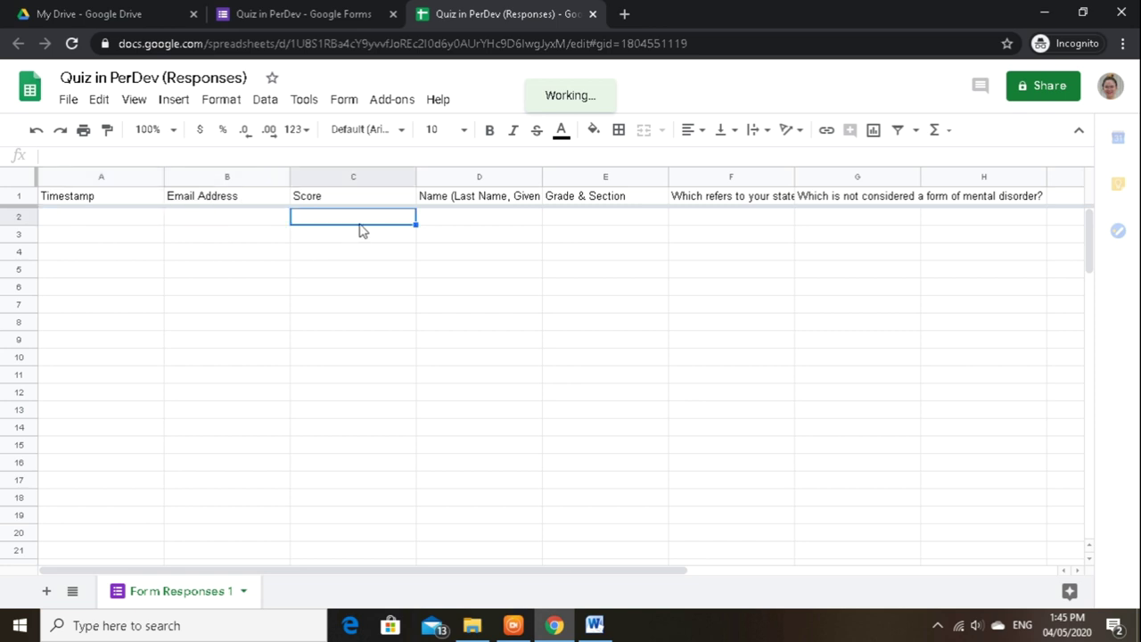
{"action": "left_click", "coordinate": [466, 225]}
{"action": "left_click", "coordinate": [577, 227]}
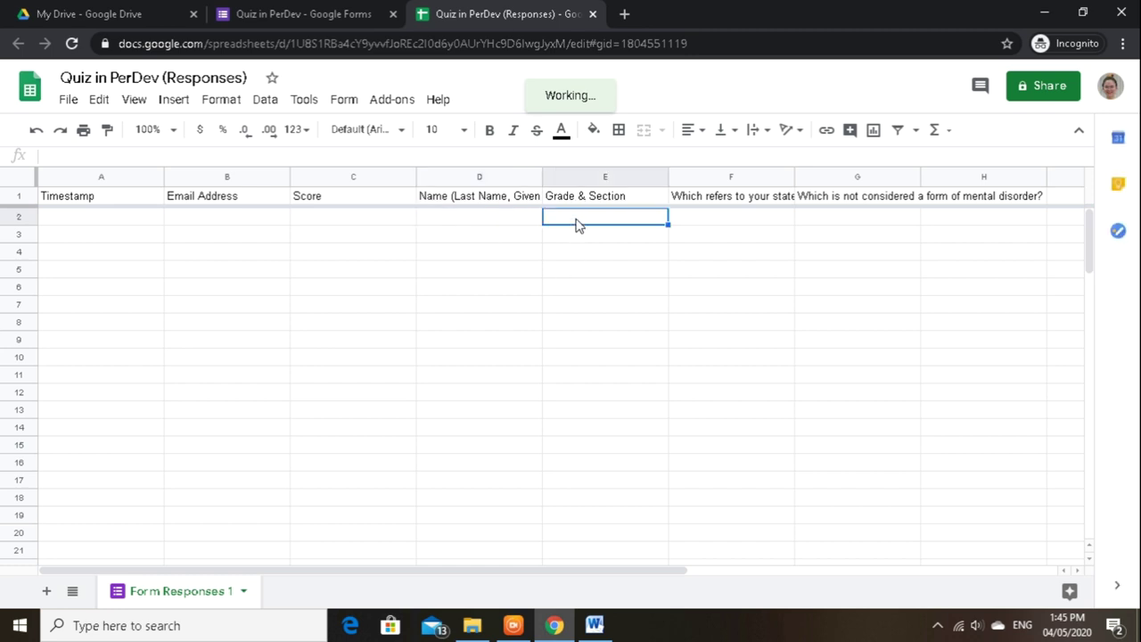
{"action": "left_click", "coordinate": [718, 225]}
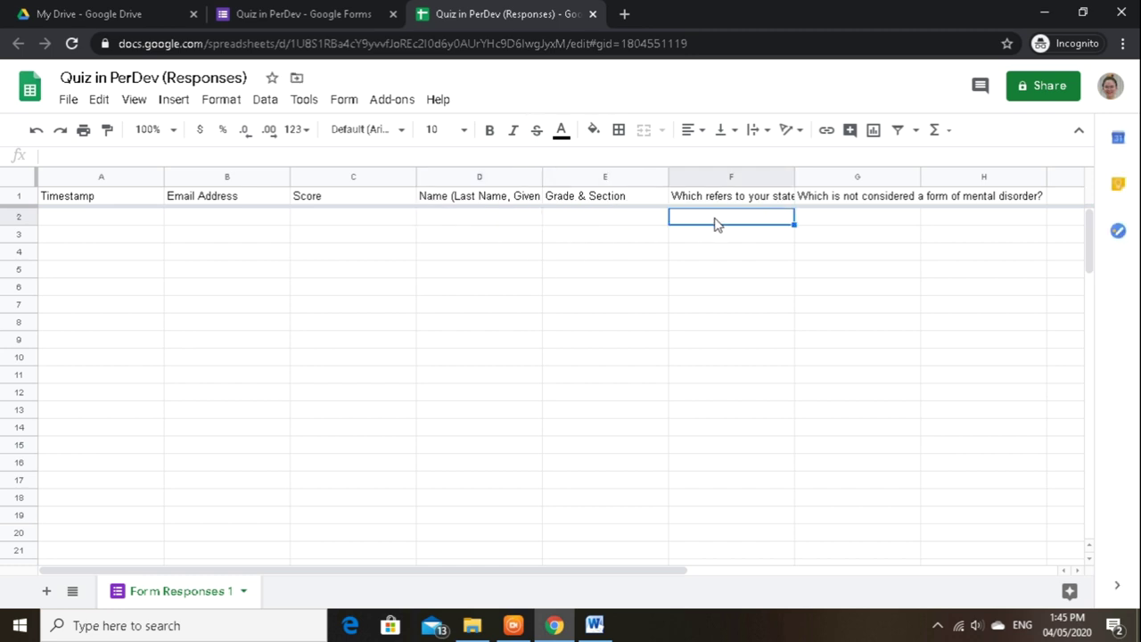
{"action": "left_click", "coordinate": [847, 226]}
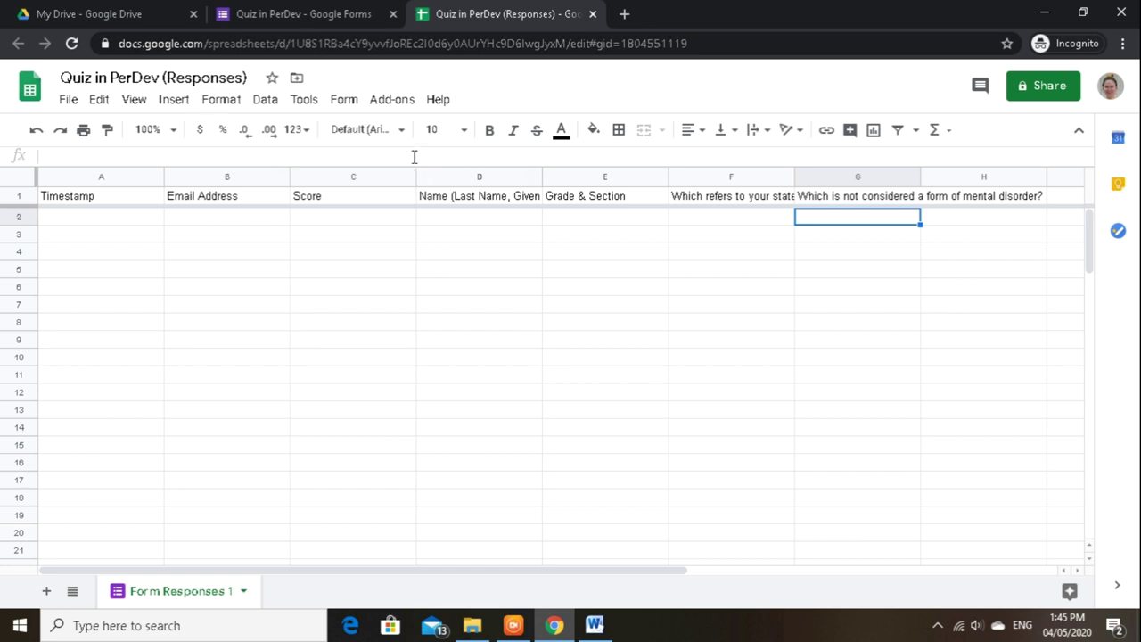
Reopen the "Quiz in PerDev" form from My Drive and view its responses.
{"action": "left_click", "coordinate": [105, 16]}
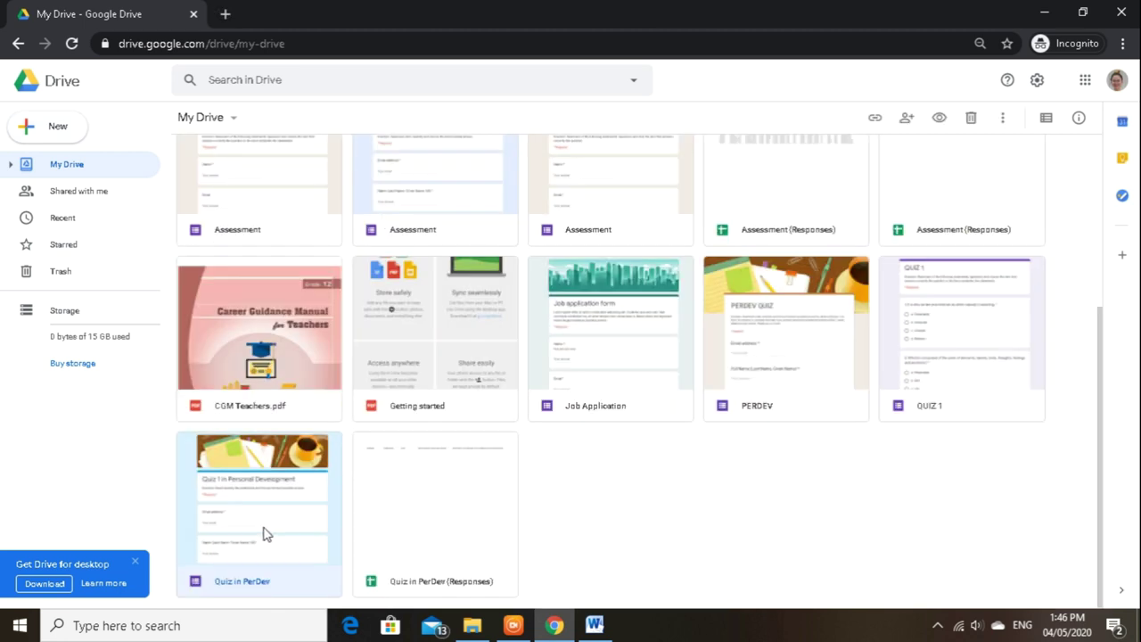
{"action": "double_click", "coordinate": [263, 533]}
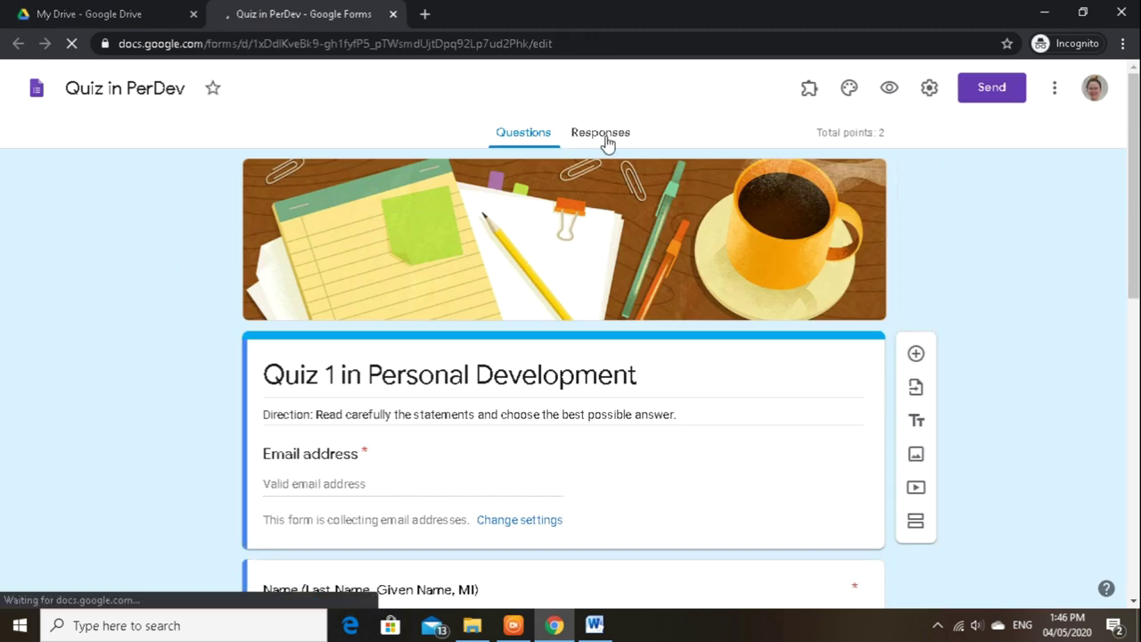
{"action": "left_click", "coordinate": [602, 134]}
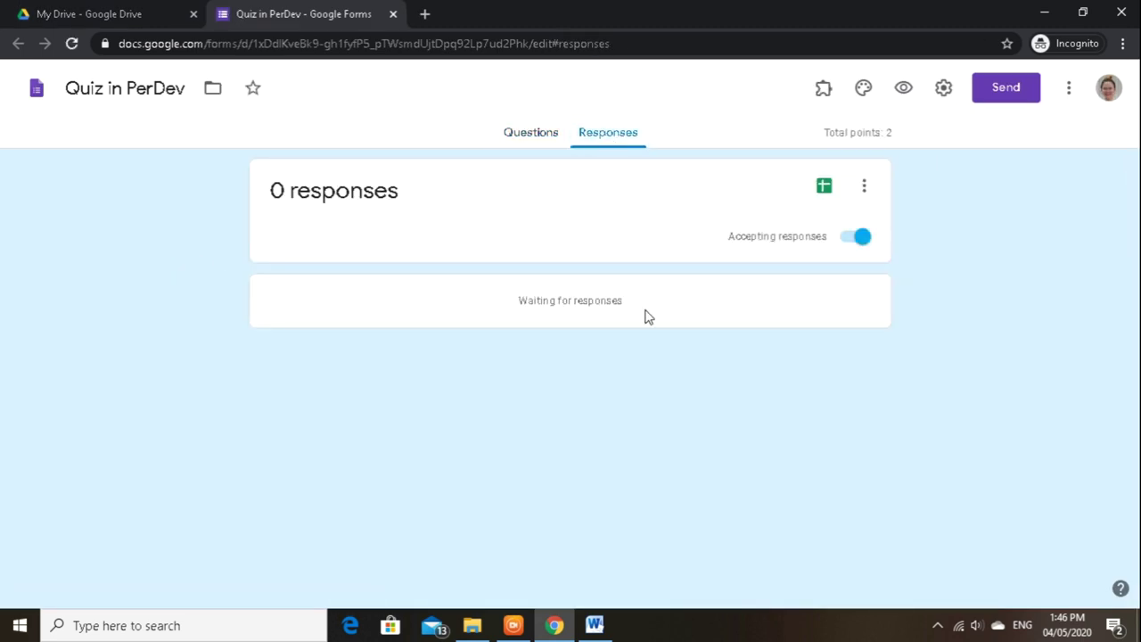